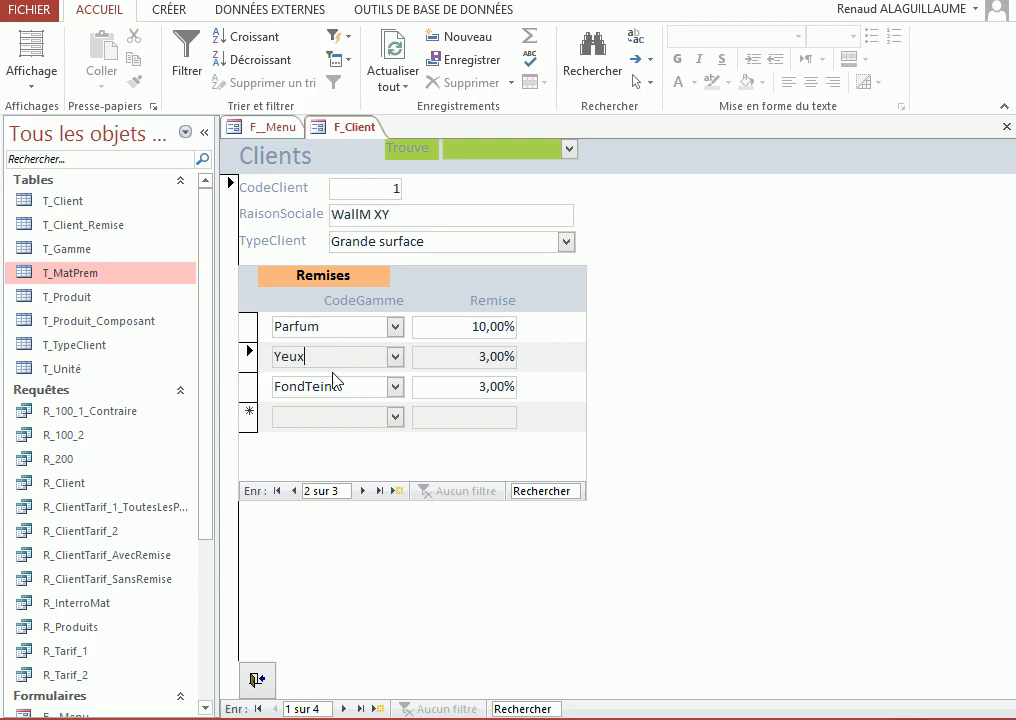
# Select the Parfum discount row in F_Client and create a new design-view query based on the T_Produit table
pyautogui.click(323, 322)
pyautogui.click(166, 11)
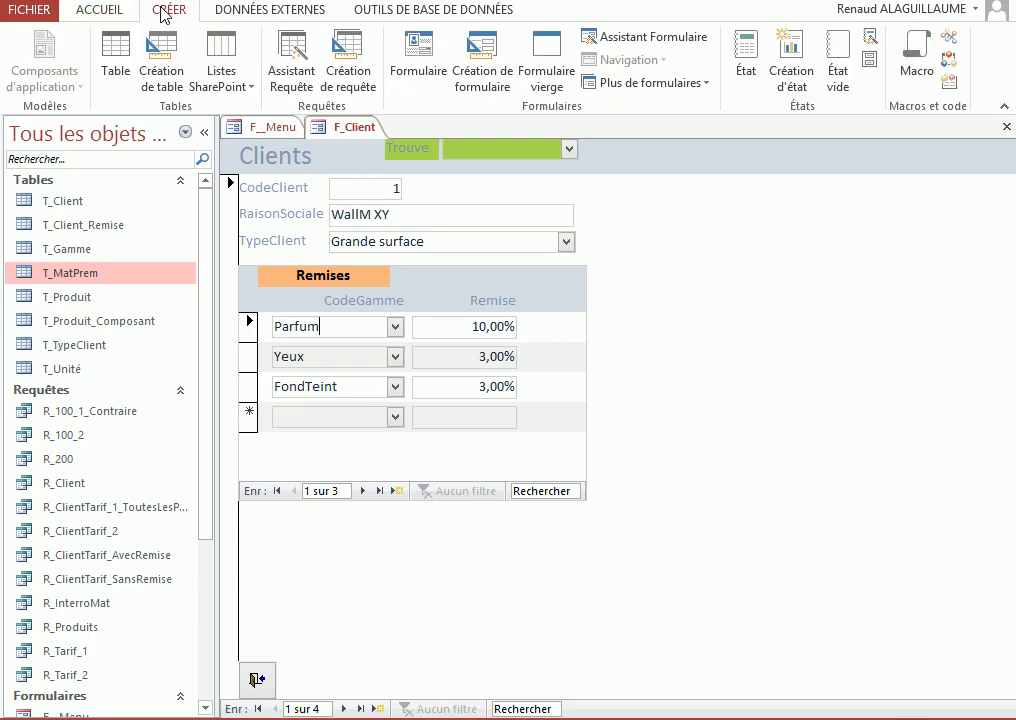
pyautogui.click(349, 60)
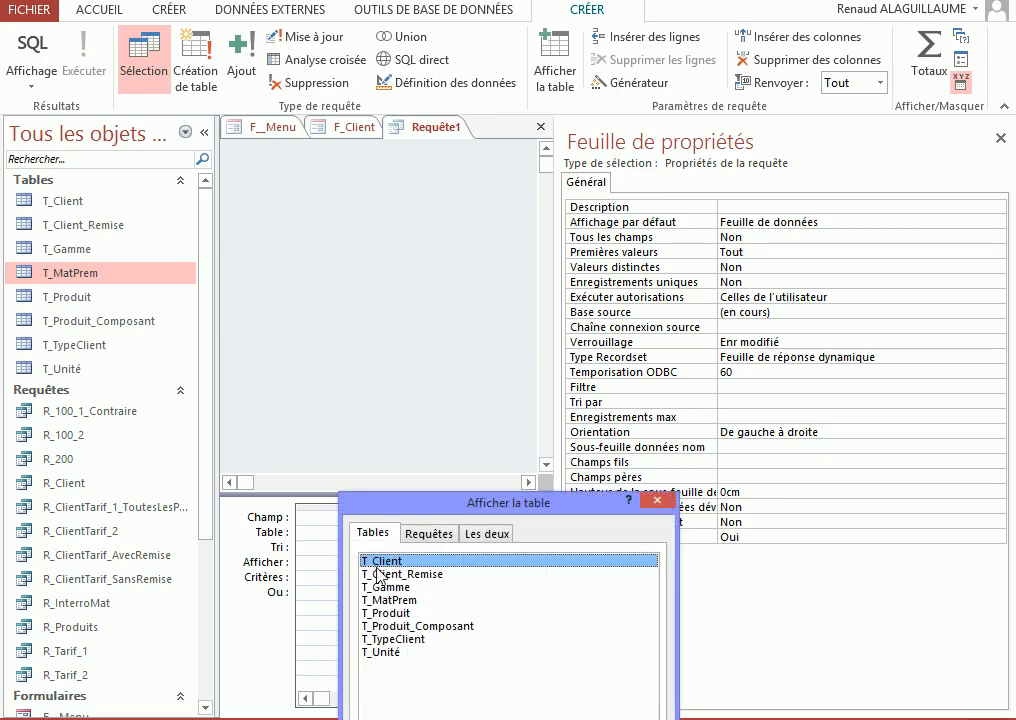
pyautogui.doubleClick(390, 612)
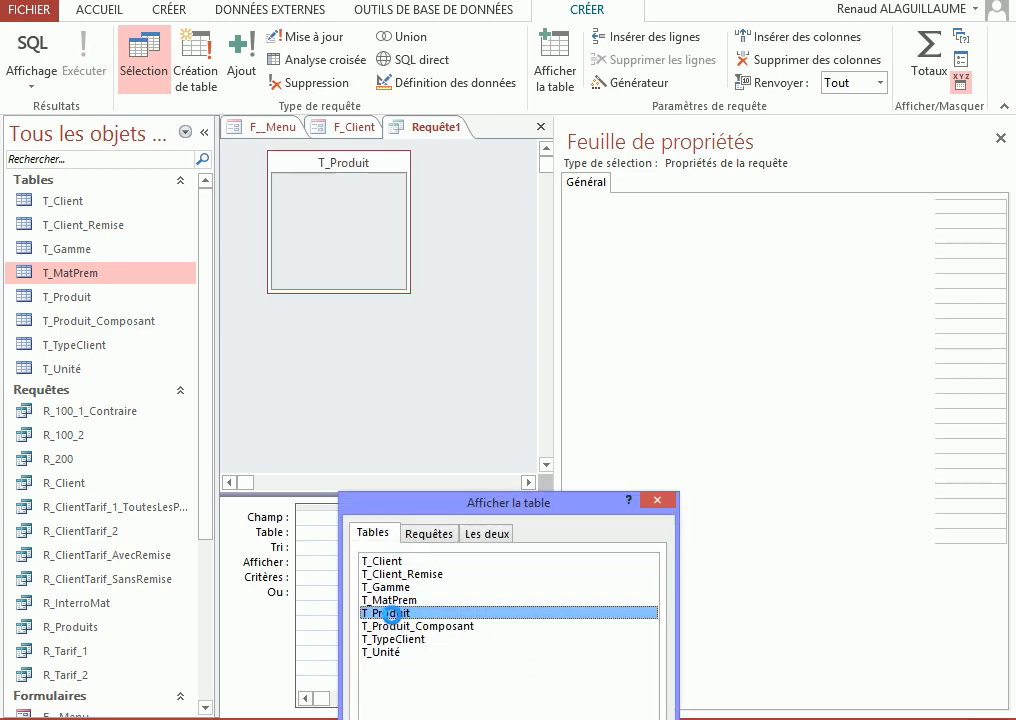
pyautogui.click(657, 500)
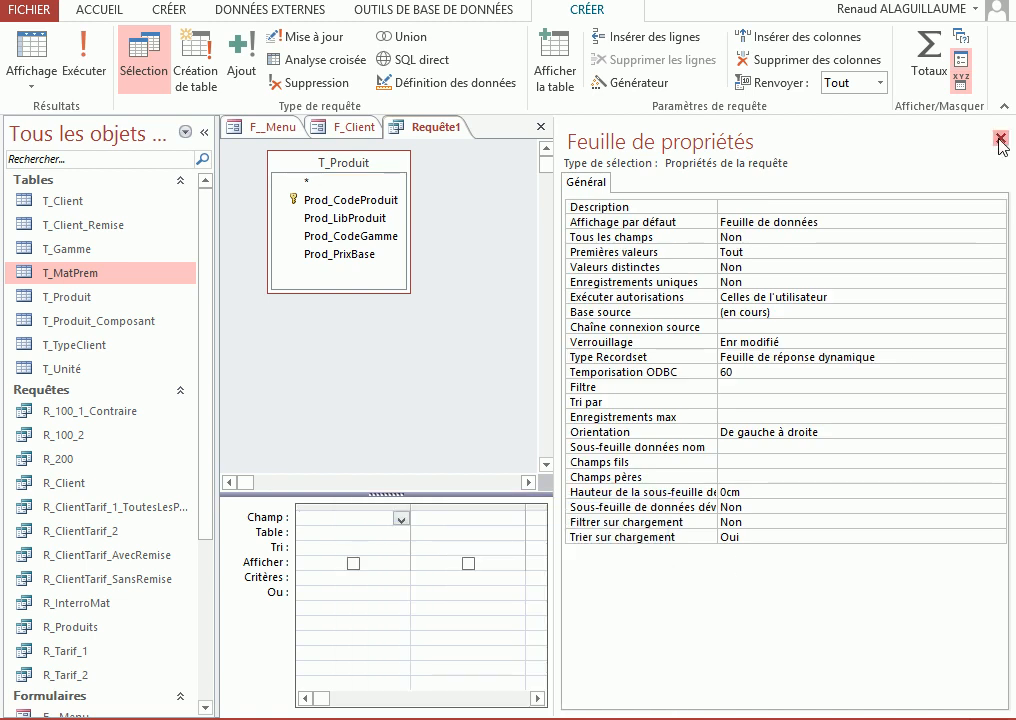
# Close the property sheet and add all four T_Produit fields to the query grid
pyautogui.click(1000, 139)
pyautogui.doubleClick(325, 168)
pyautogui.moveTo(329, 213); pyautogui.dragTo(330, 530)
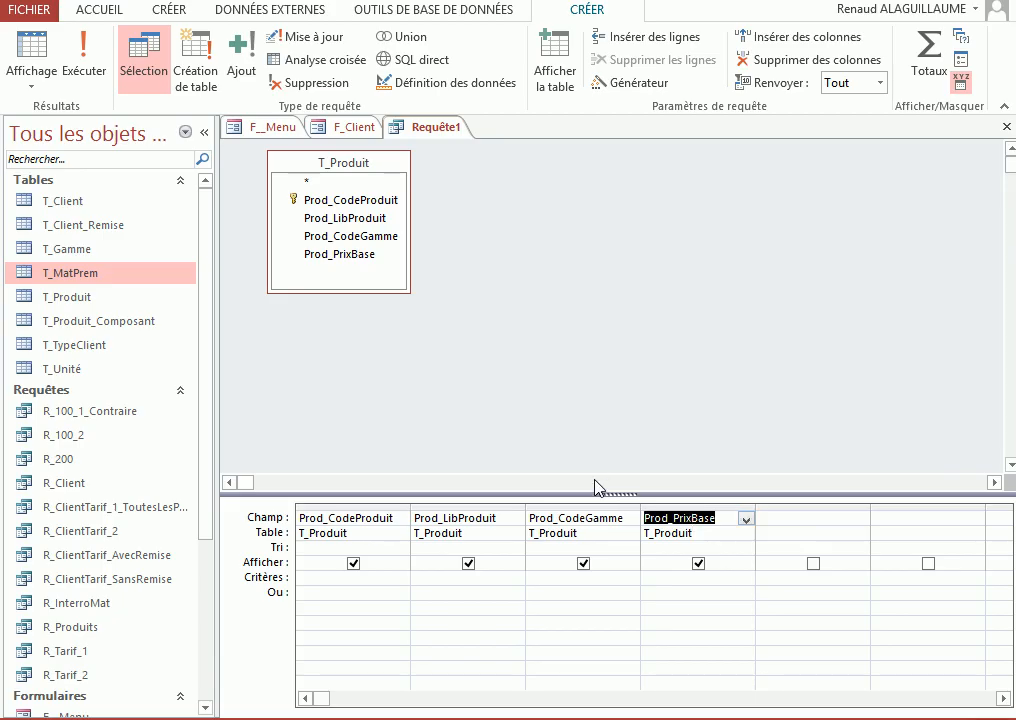
# Build a Prod_CodeGamme criterion with the expression builder that references Tarif_CodeGamme in the F_Client_Remise_SF subform of the loaded F_Client form
pyautogui.click(559, 585)
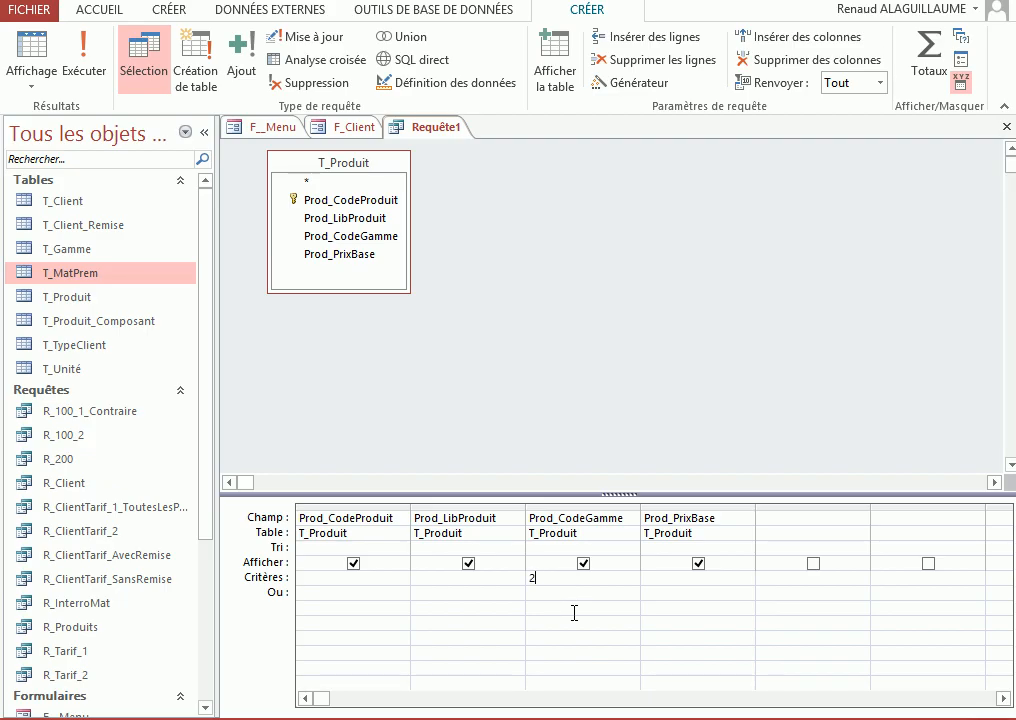
pyautogui.click(607, 83)
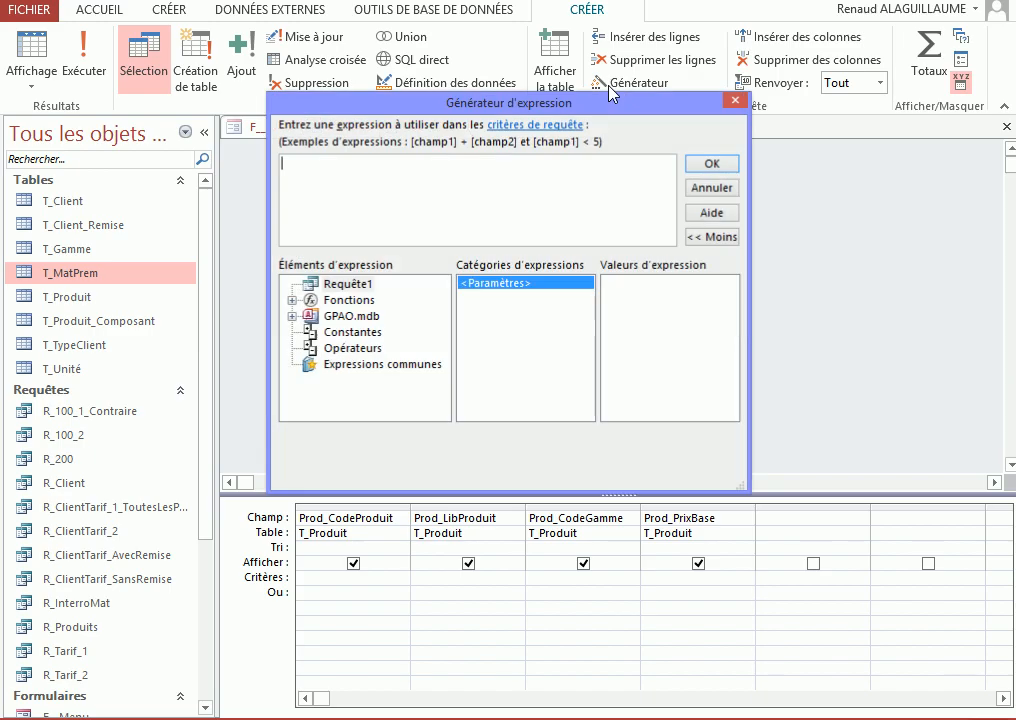
pyautogui.doubleClick(345, 316)
pyautogui.click(370, 364)
pyautogui.doubleClick(370, 364)
pyautogui.moveTo(748, 491); pyautogui.dragTo(880, 593)
pyautogui.doubleClick(400, 380)
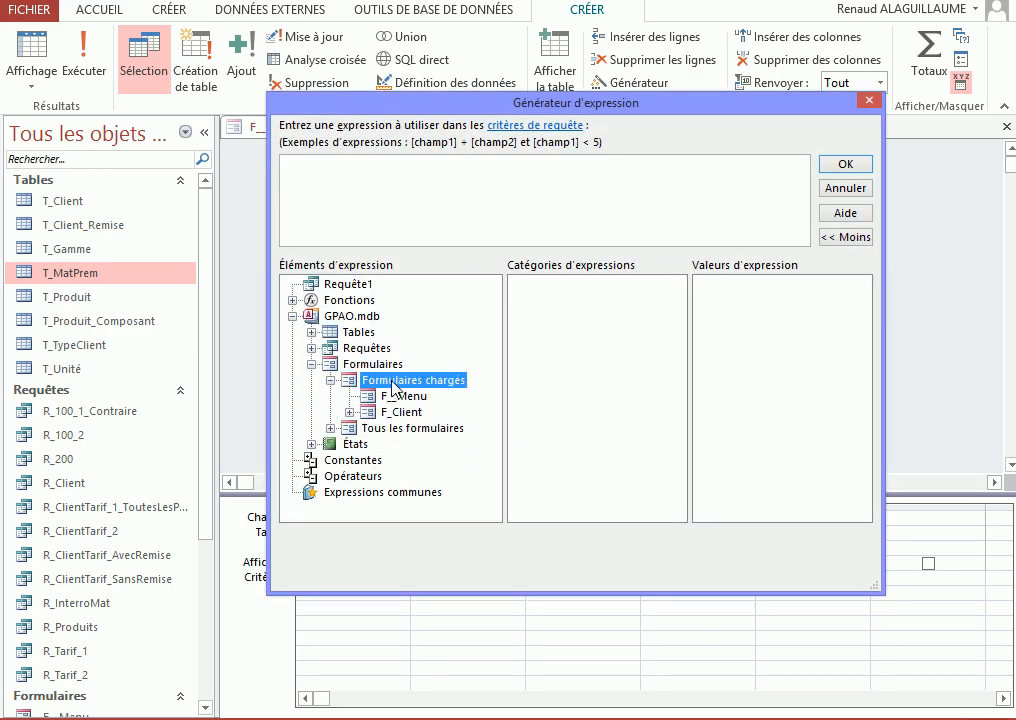
pyautogui.doubleClick(398, 412)
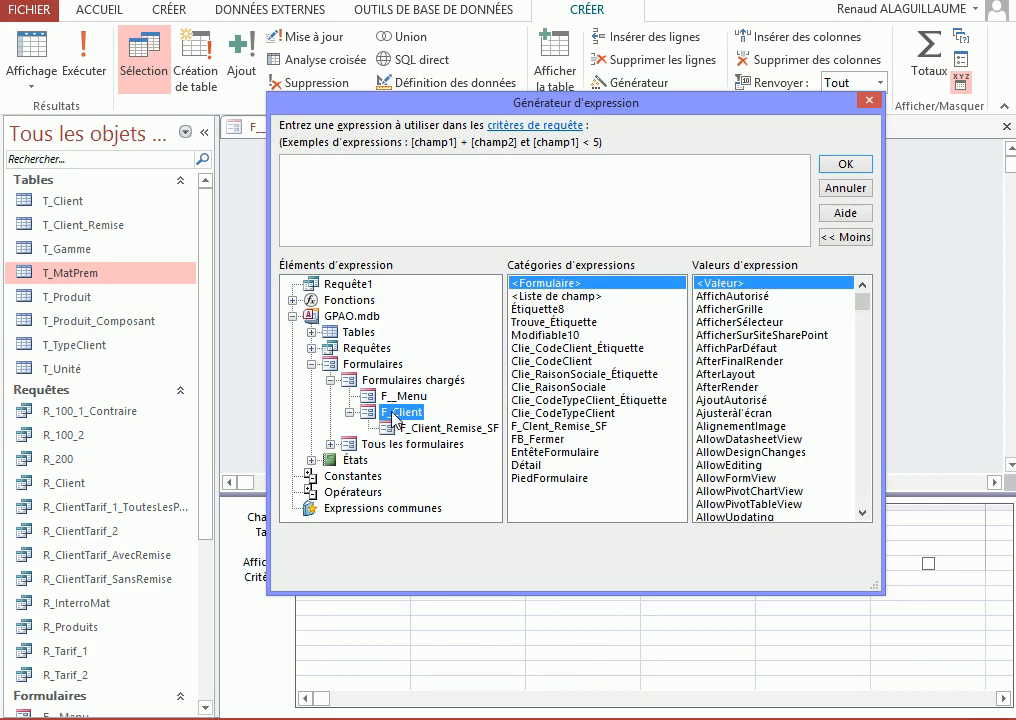
pyautogui.click(440, 430)
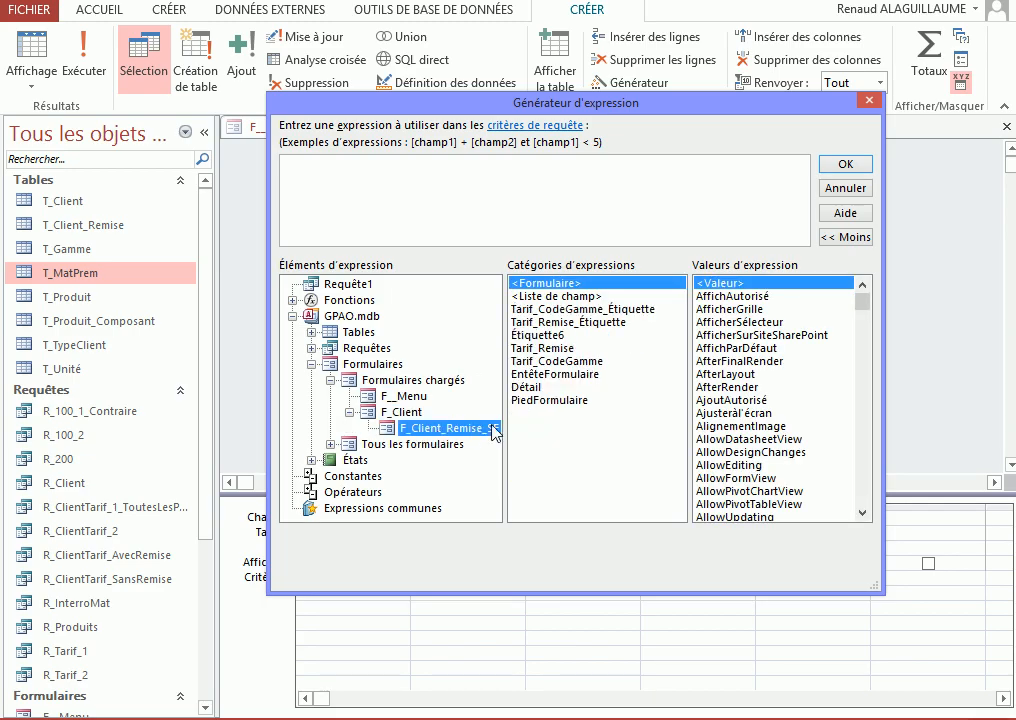
pyautogui.click(566, 361)
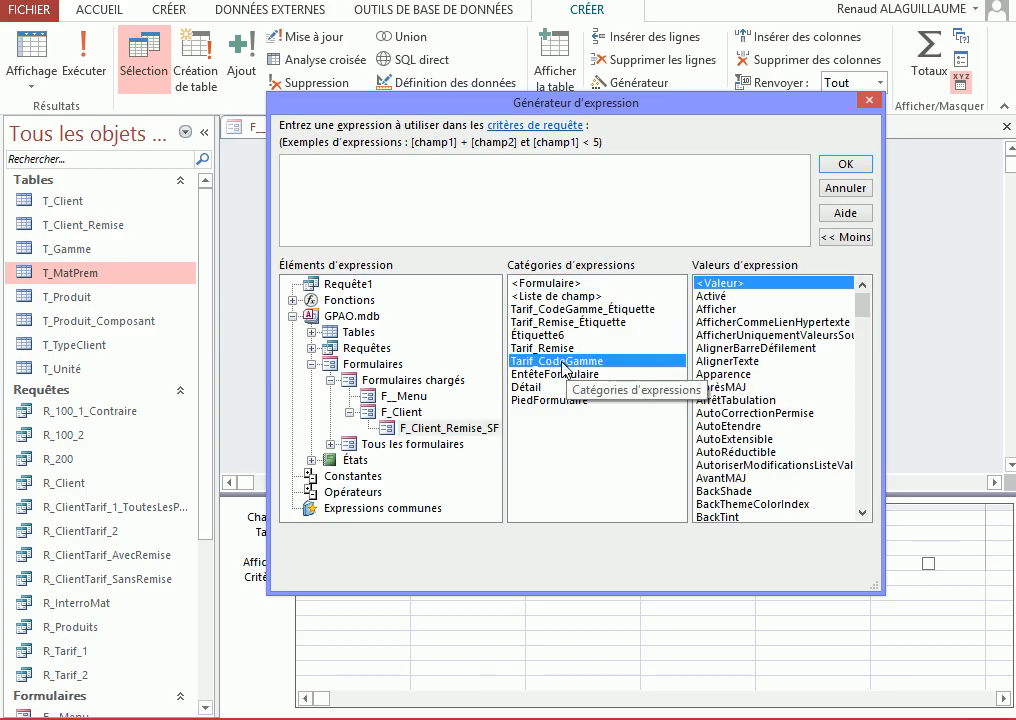
pyautogui.doubleClick(566, 361)
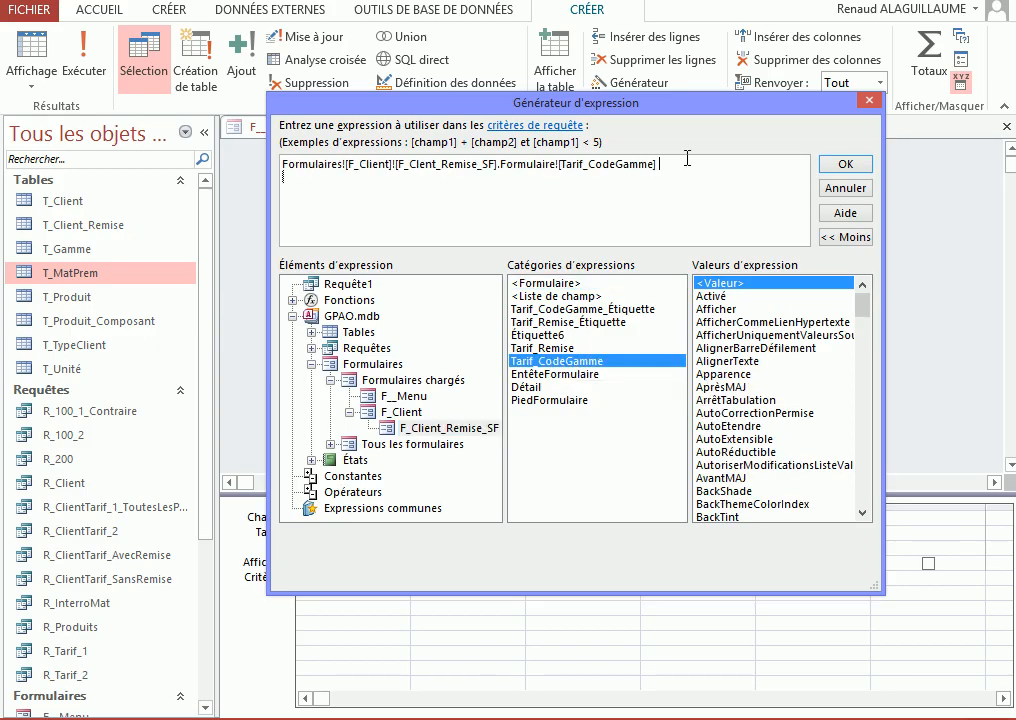
pyautogui.click(843, 164)
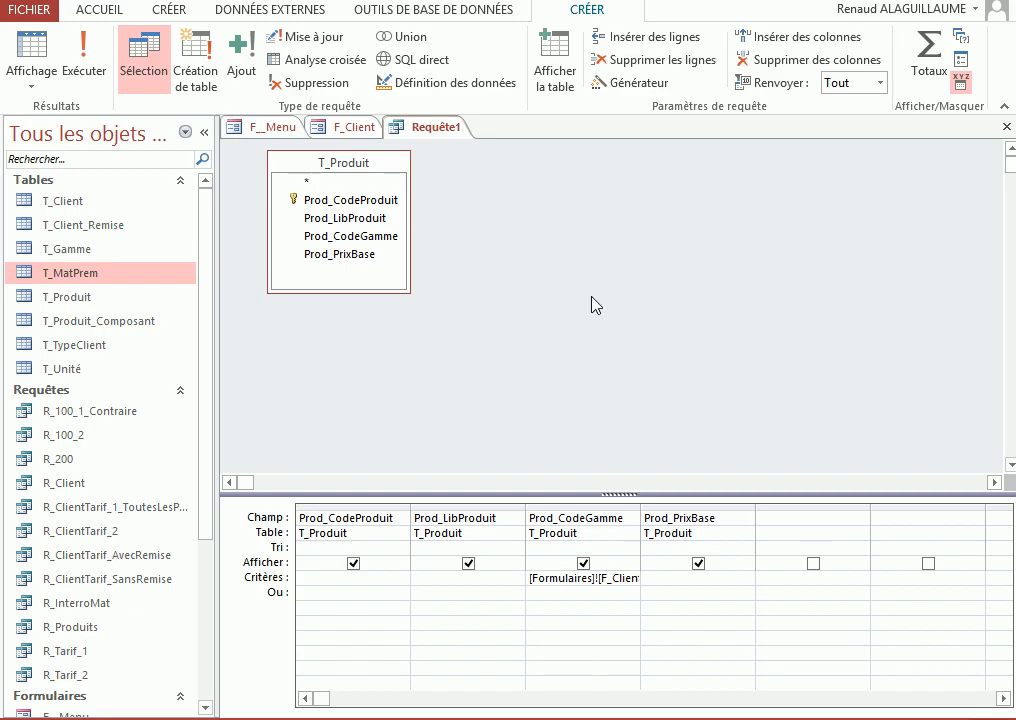
# Save the query as R_ArtGam and close it
pyautogui.hotkey('ctrl', 's')
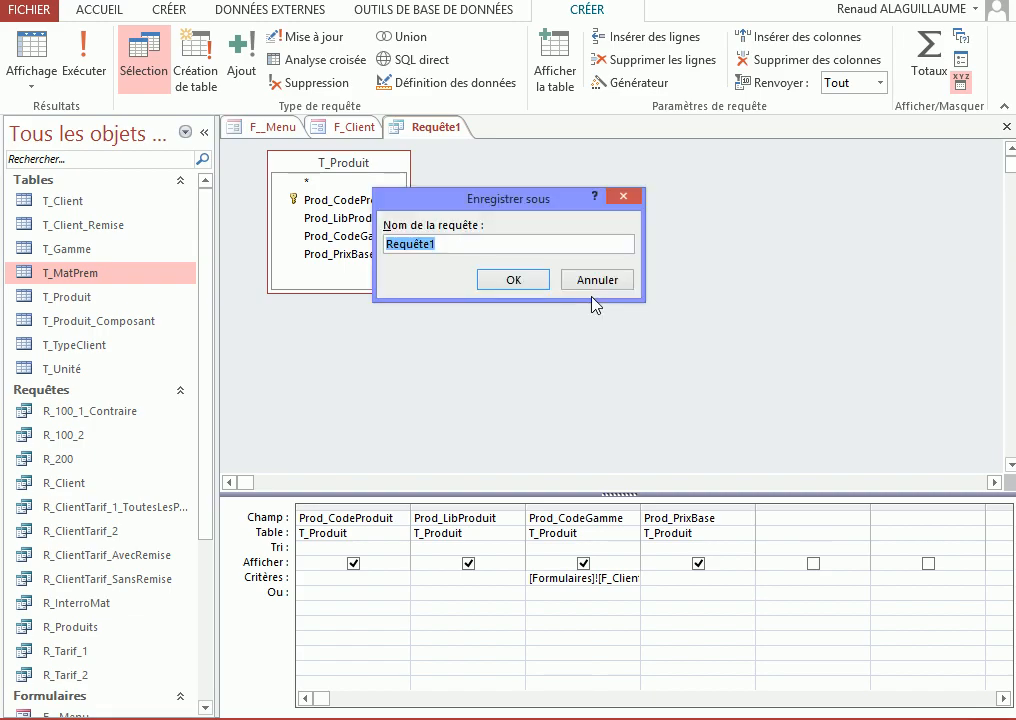
pyautogui.write('R_ArtGam')
pyautogui.hotkey('ctrl', 'shift', 'Left')
pyautogui.click(522, 283)
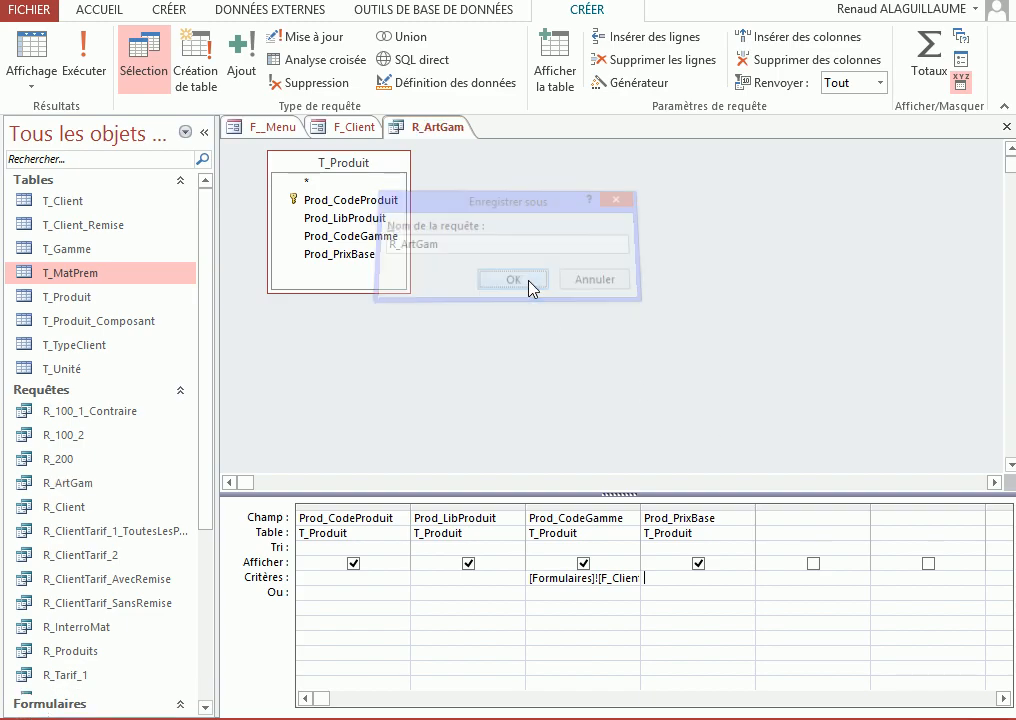
pyautogui.click(1007, 127)
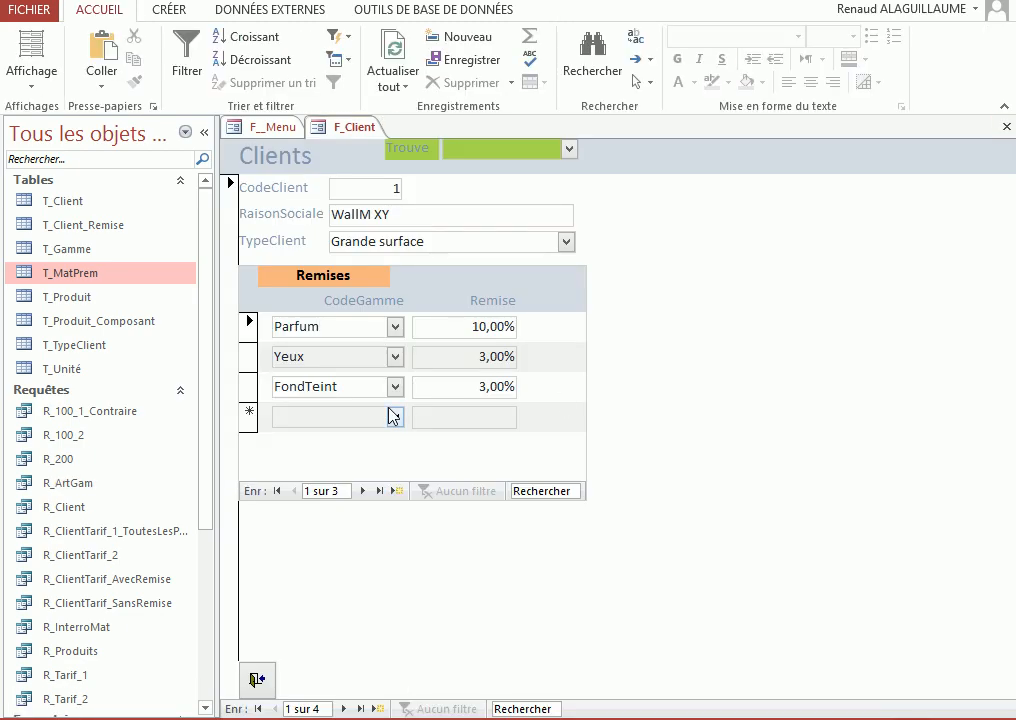
# Start a new form with the Form Wizard, based on the query R_ArtGam with all its fields
pyautogui.click(167, 12)
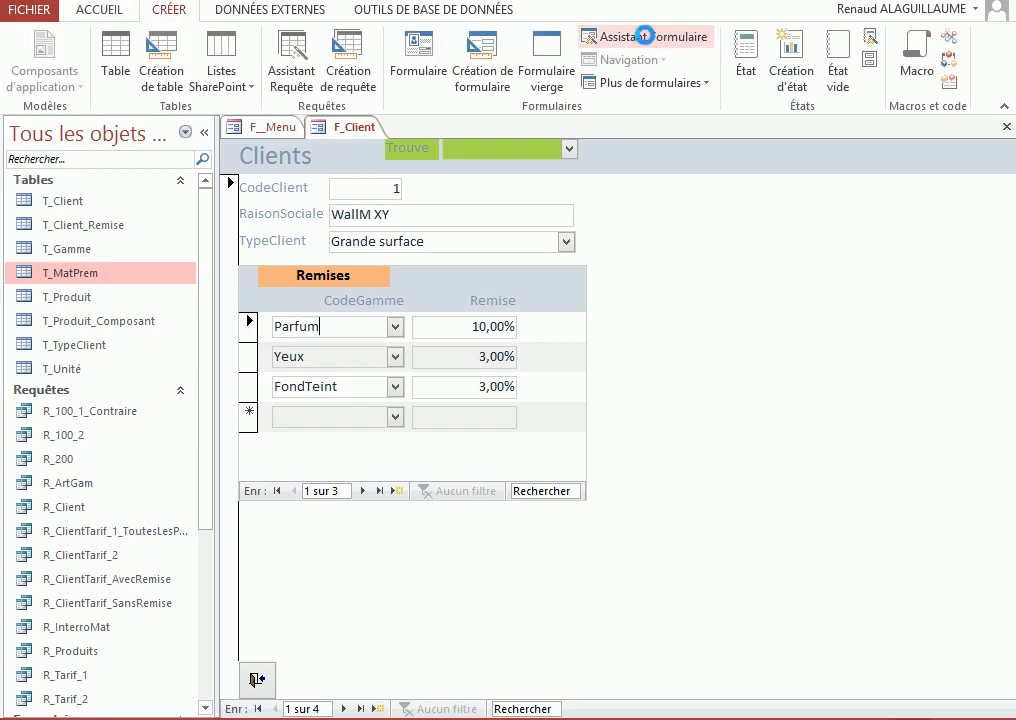
pyautogui.click(648, 40)
pyautogui.click(549, 244)
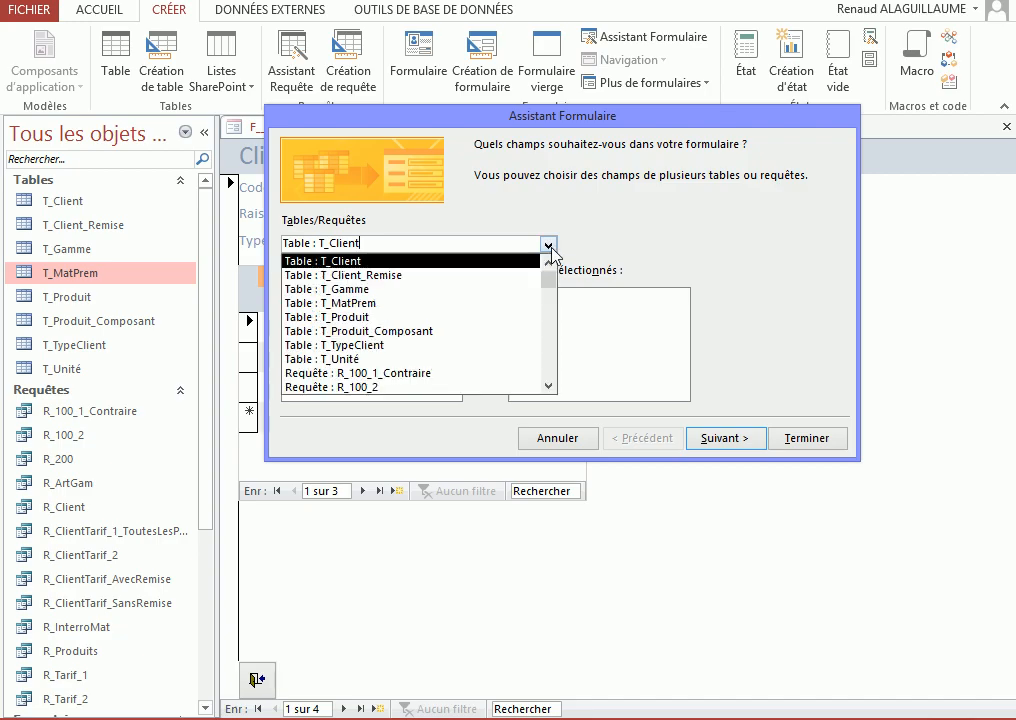
pyautogui.scroll(-4, 551, 374)
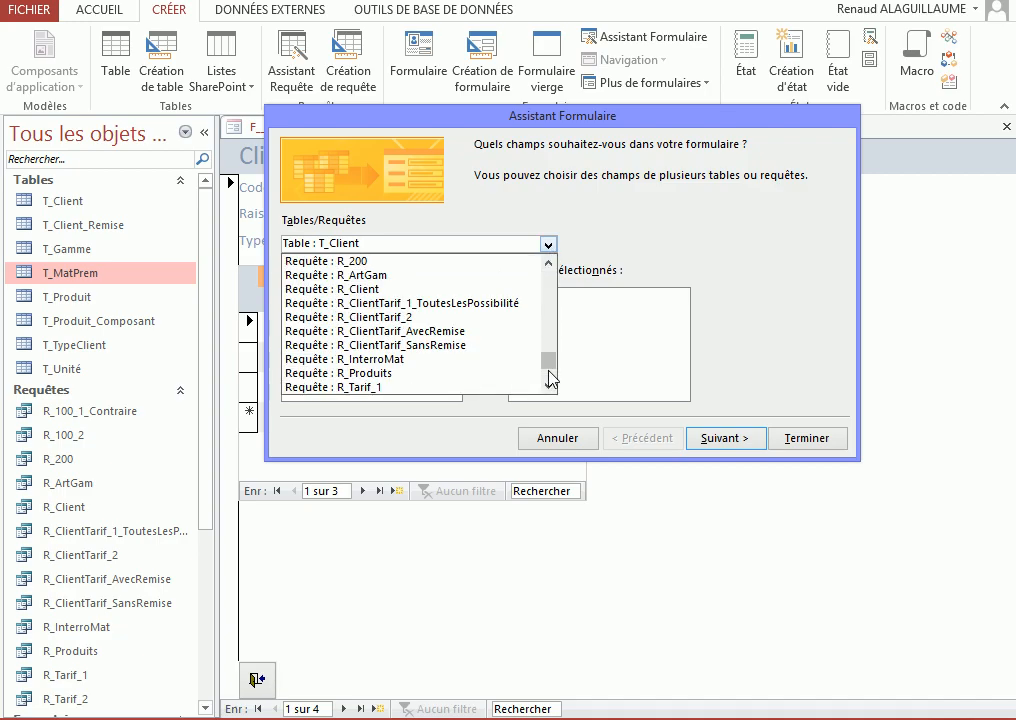
pyautogui.click(548, 386)
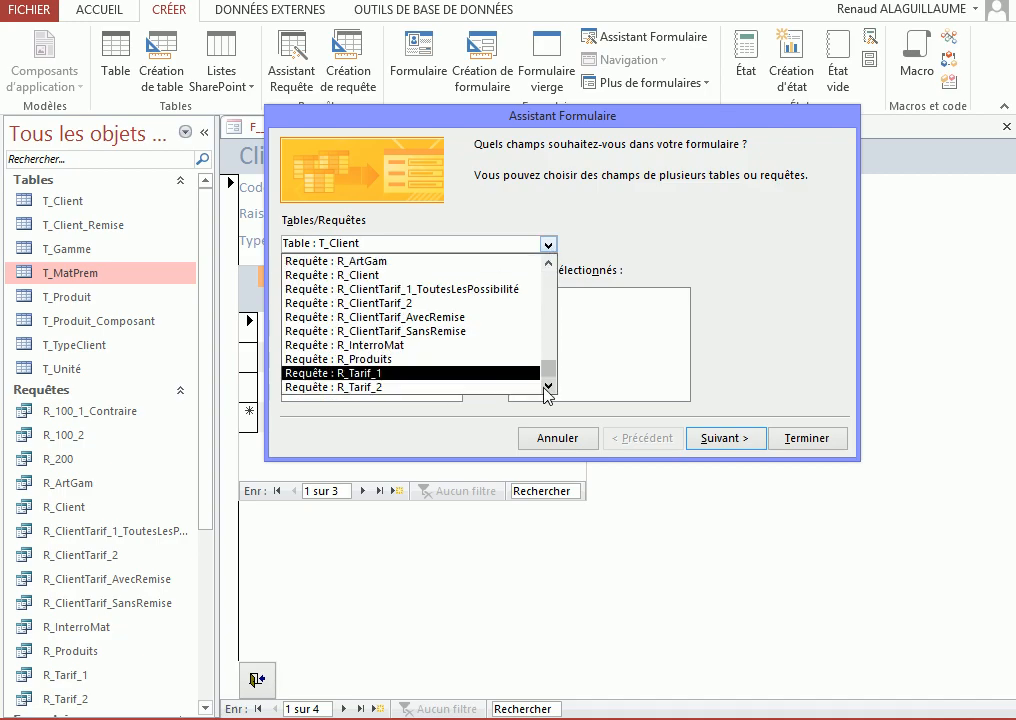
pyautogui.click(365, 261)
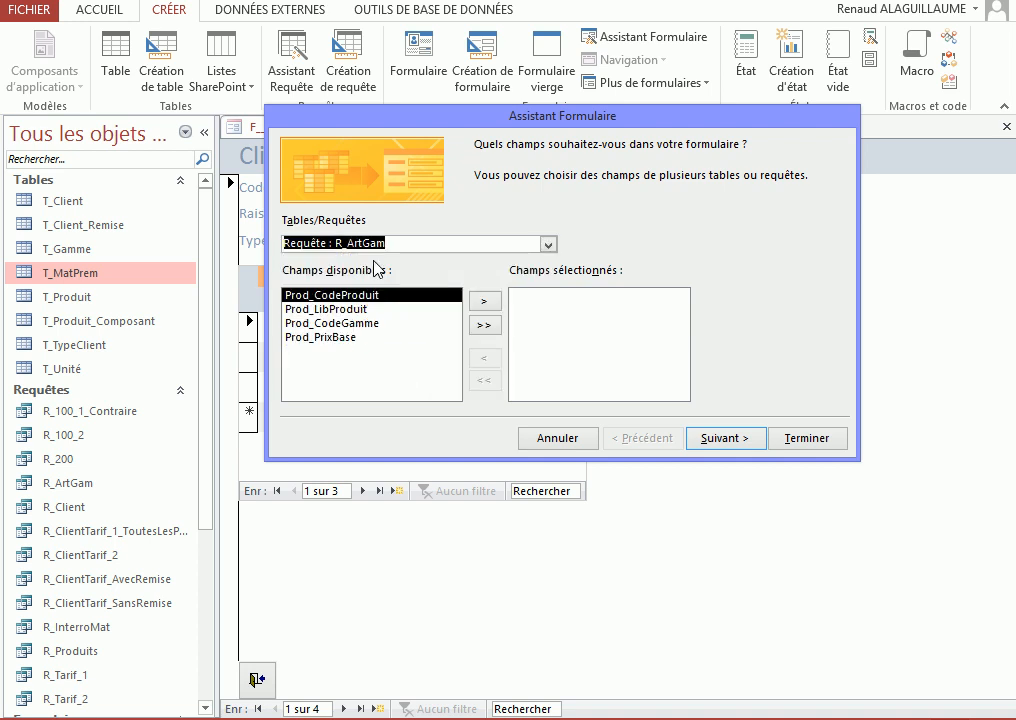
pyautogui.click(484, 325)
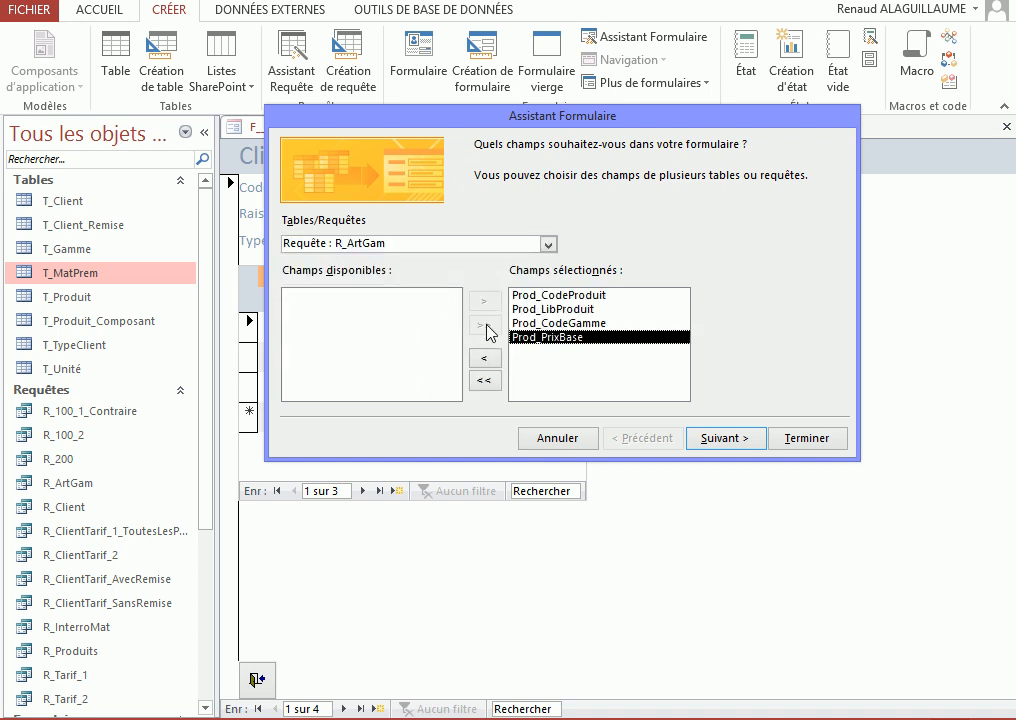
# Choose the tabular layout (Tabulaire), title the form F_ArtGam_SF and finish the wizard
pyautogui.click(719, 440)
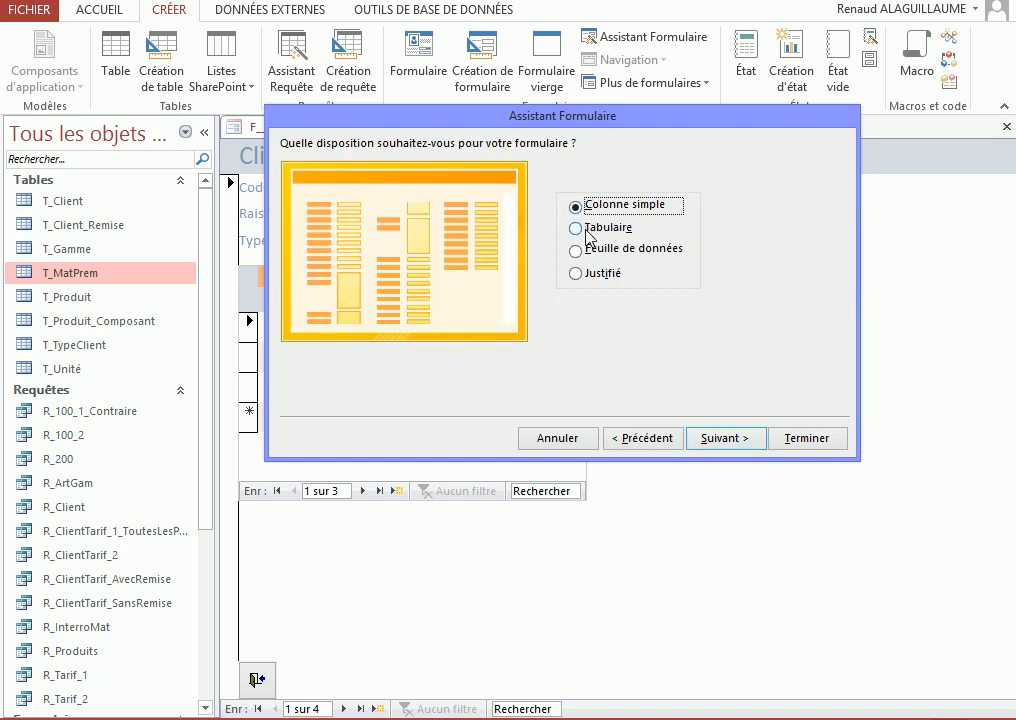
pyautogui.click(580, 228)
pyautogui.click(717, 436)
pyautogui.click(460, 166)
pyautogui.press('BackSpace')
pyautogui.write('F_ArtGam_SF')
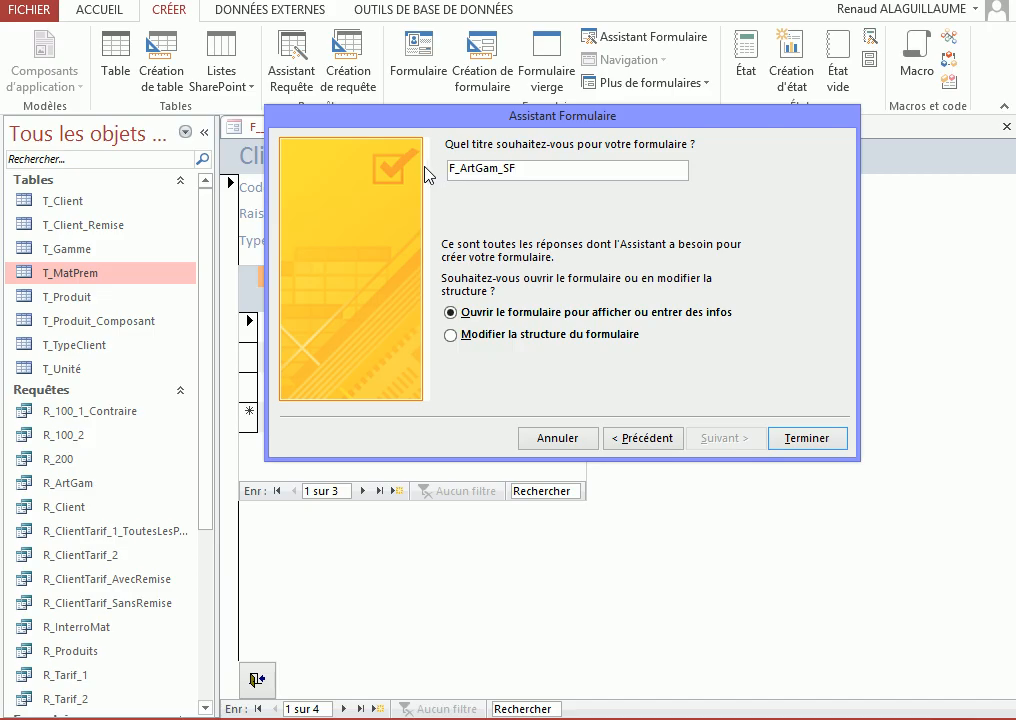
pyautogui.click(805, 438)
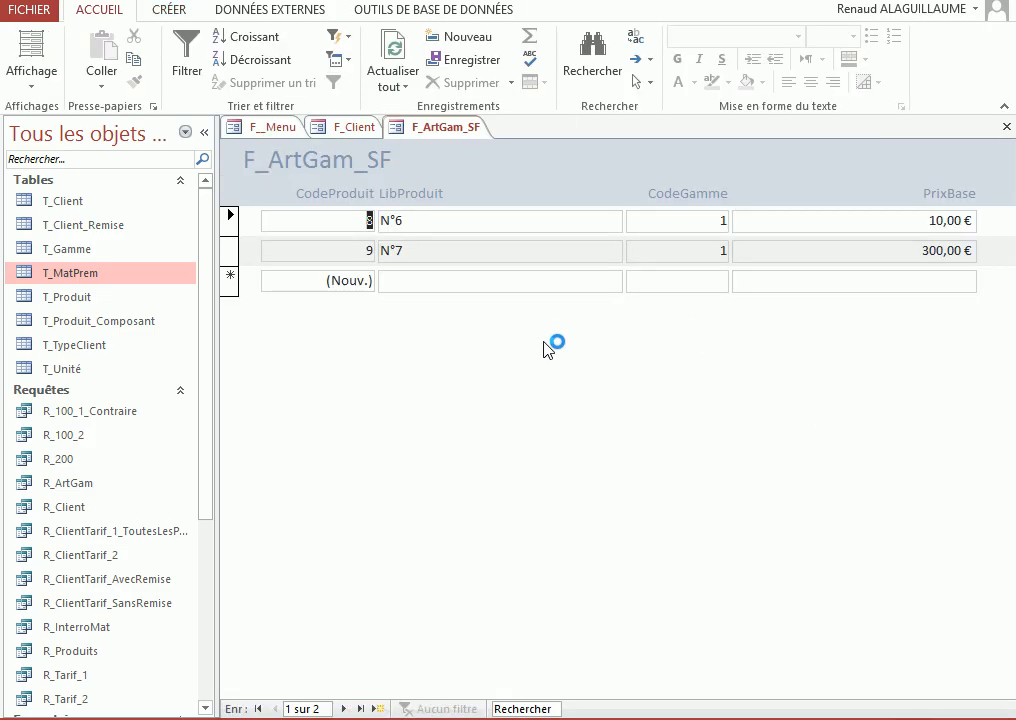
# In design view, narrow the LibProduit column to about 3 cm, then move CodeGamme beside it and narrow it to about 1.7 cm
pyautogui.rightClick(577, 437)
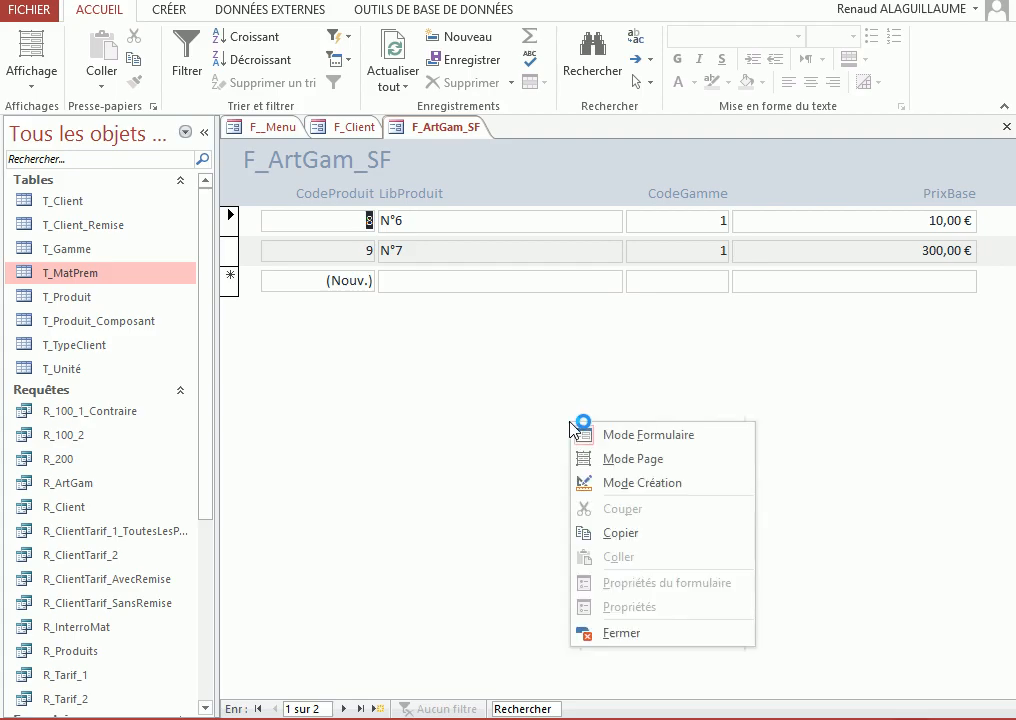
pyautogui.click(585, 481)
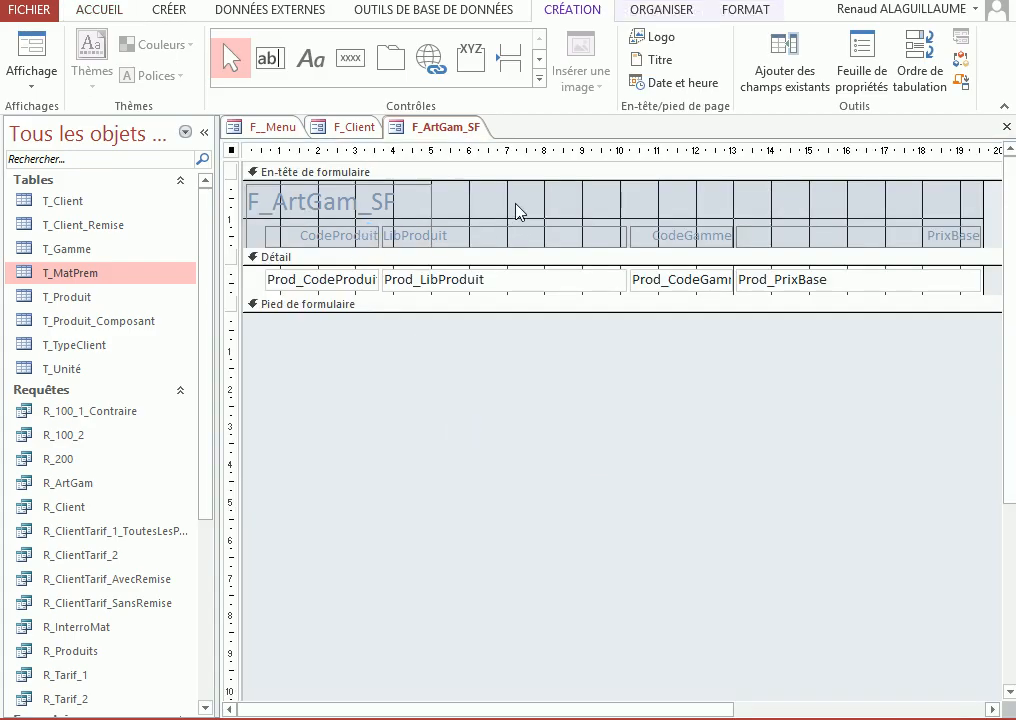
pyautogui.moveTo(522, 297); pyautogui.dragTo(489, 235)
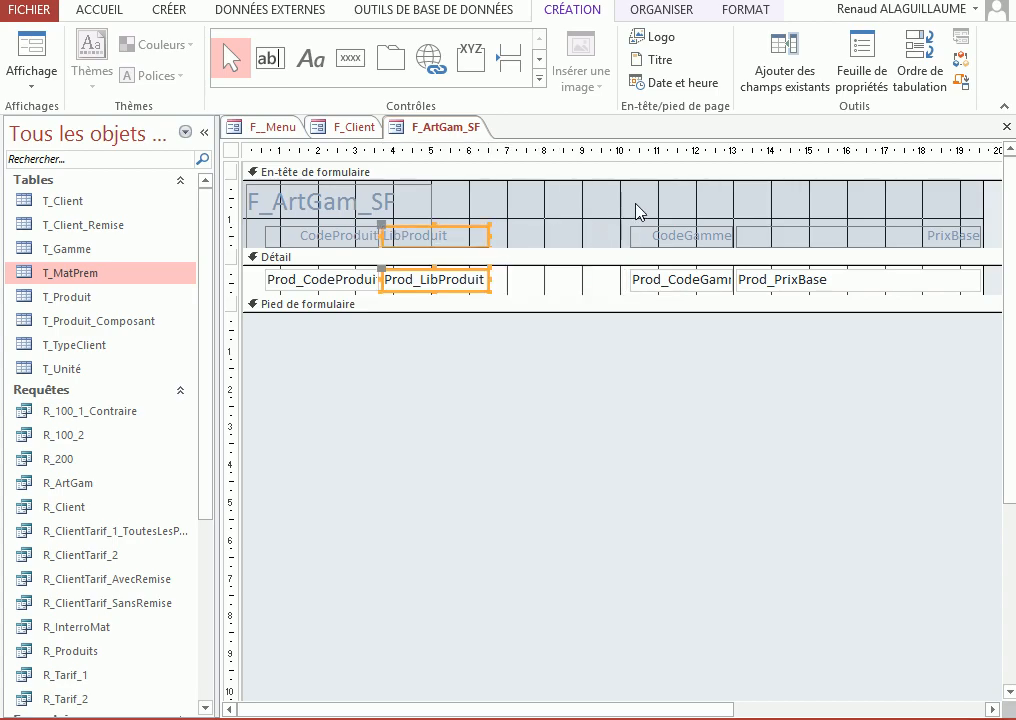
pyautogui.moveTo(647, 282); pyautogui.dragTo(530, 292)
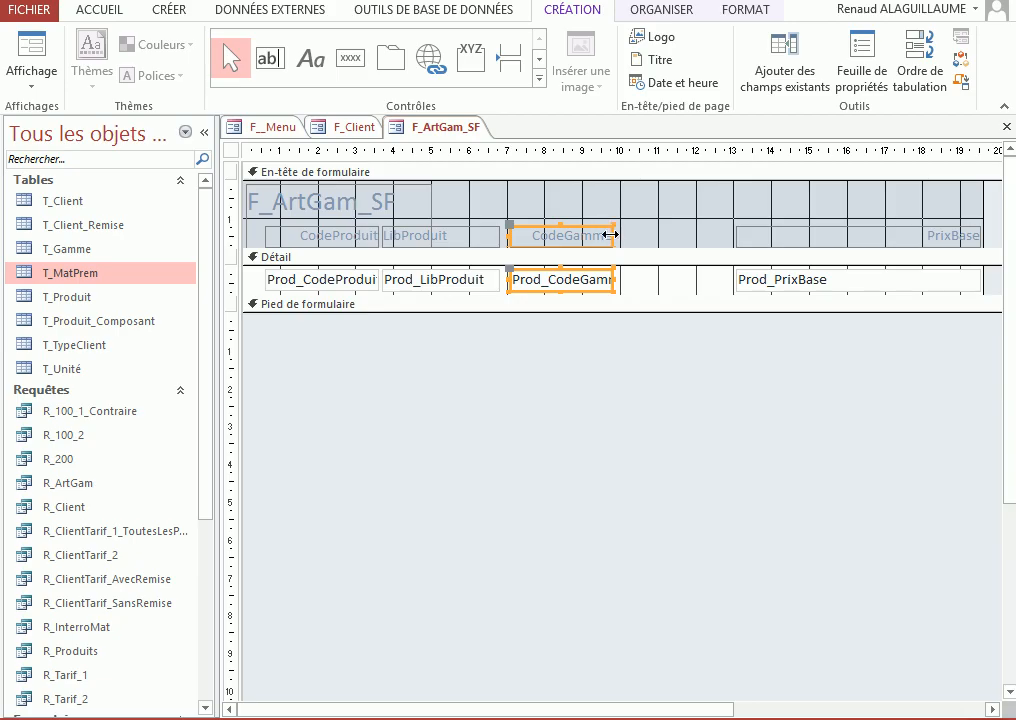
pyautogui.moveTo(600, 237); pyautogui.dragTo(573, 237)
# Narrow the PrixBase label and field to about 2.4 cm and move them next to the CodeGamme column
pyautogui.moveTo(805, 209); pyautogui.dragTo(705, 289)
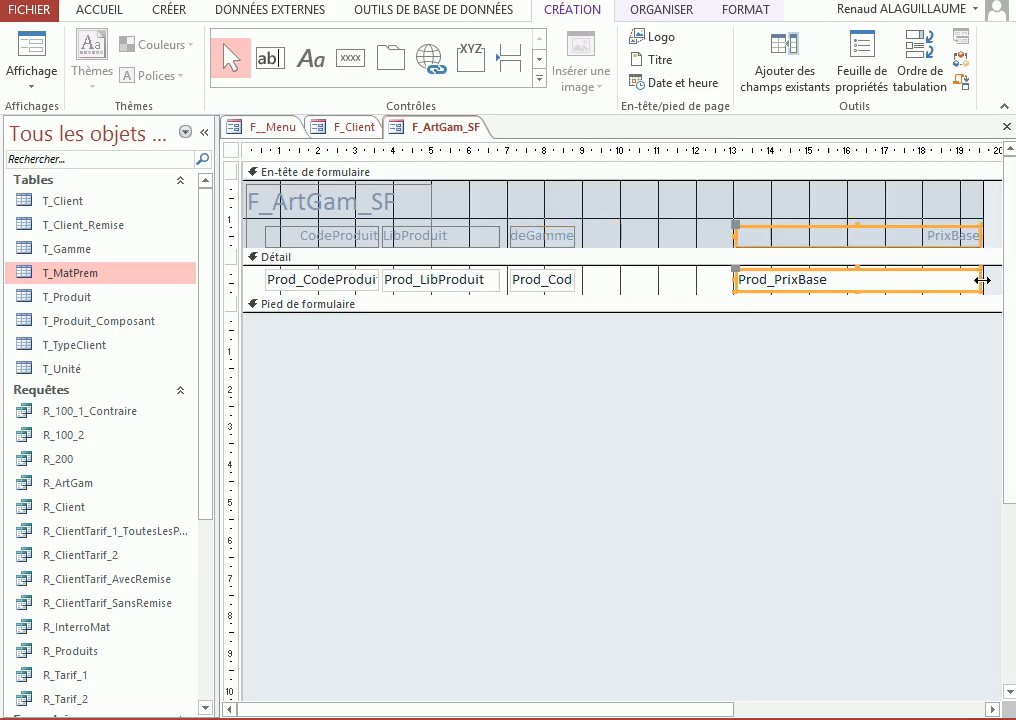
pyautogui.moveTo(983, 281); pyautogui.dragTo(826, 281)
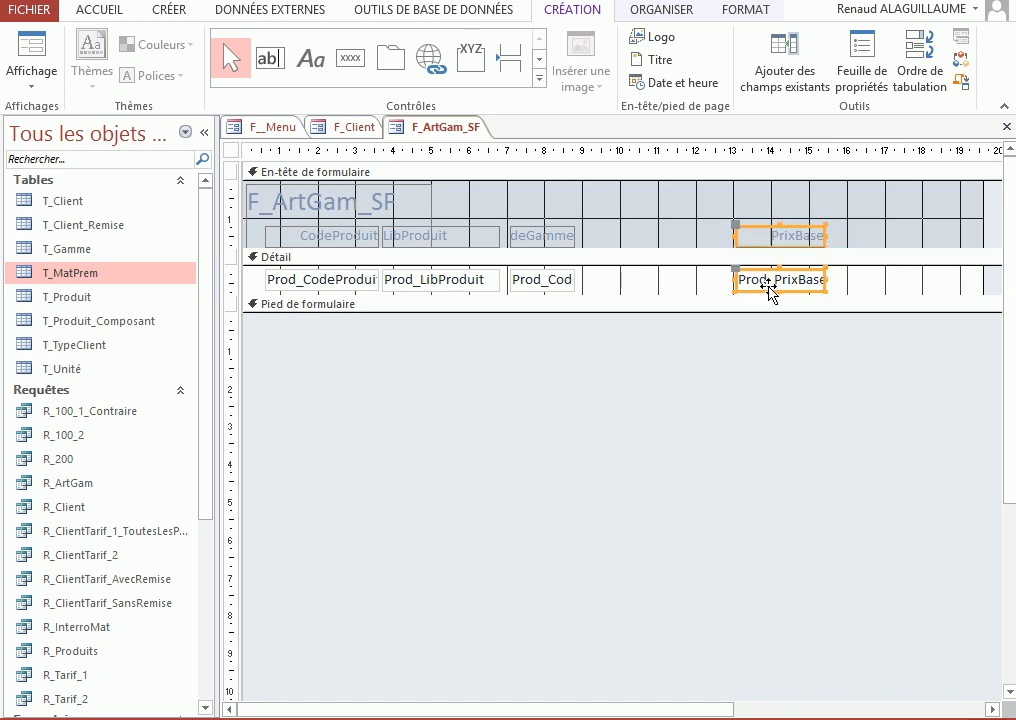
pyautogui.moveTo(755, 290); pyautogui.dragTo(604, 288)
# Delete the F_ArtGam_SF title label from the form header
pyautogui.moveTo(253, 237); pyautogui.dragTo(299, 275)
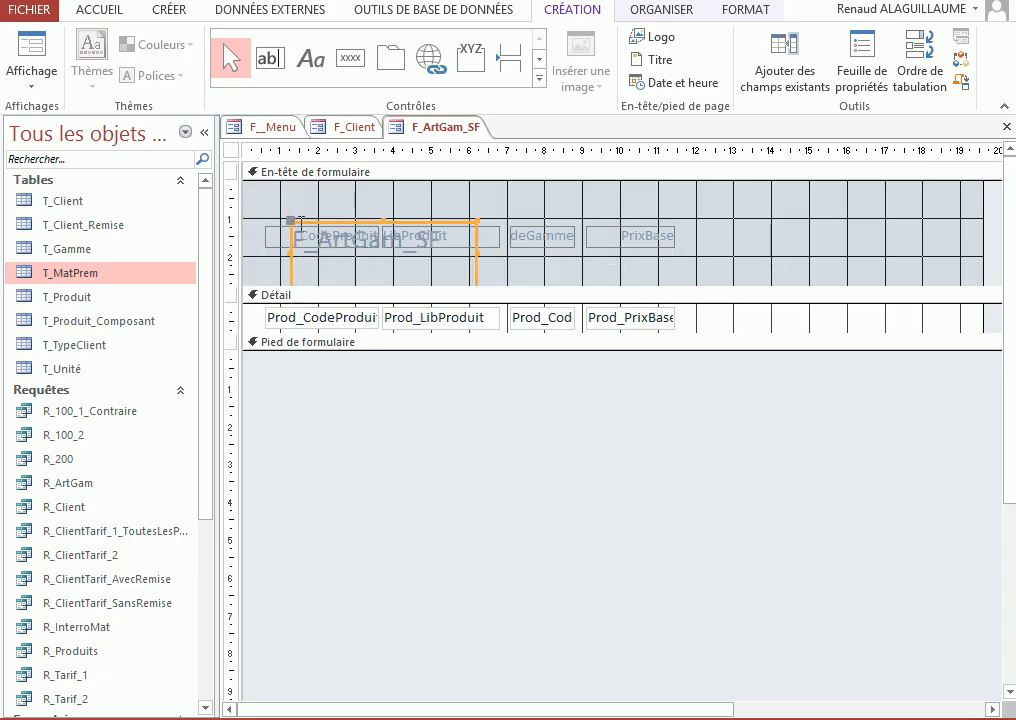
pyautogui.hotkey('ctrl', 'z')
pyautogui.press('Delete')
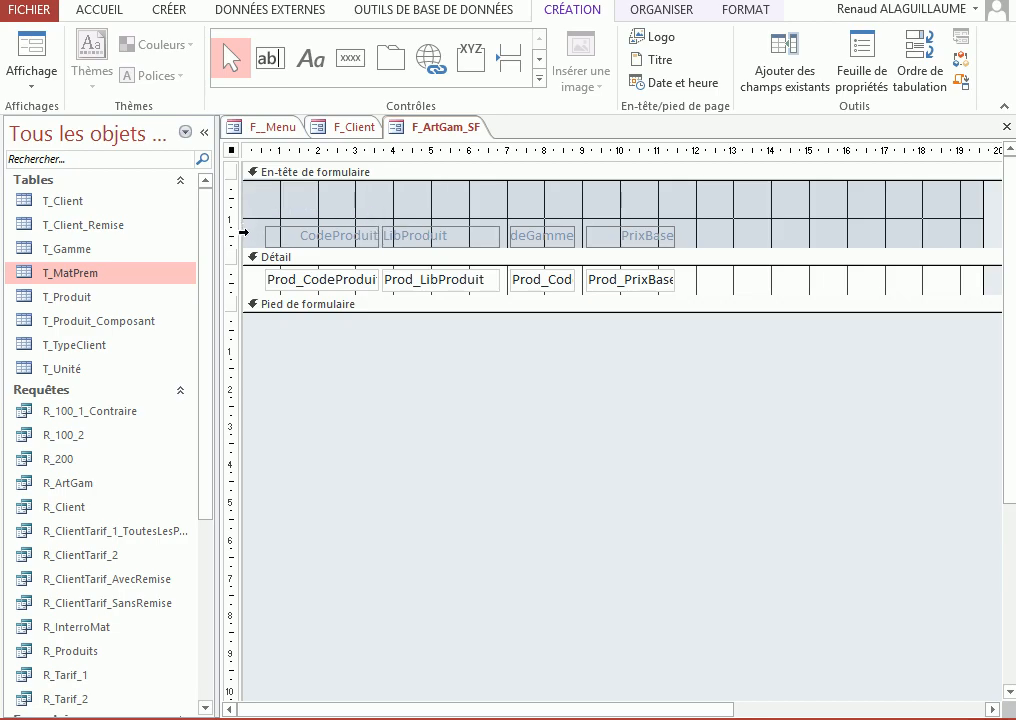
# Narrow the CodeProduit column to about 2 cm and shift all columns flush against the form's left edge
pyautogui.moveTo(297, 220); pyautogui.dragTo(298, 280)
pyautogui.moveTo(264, 236); pyautogui.dragTo(298, 236)
pyautogui.moveTo(231, 234); pyautogui.dragTo(231, 280)
pyautogui.moveTo(320, 281); pyautogui.dragTo(259, 281)
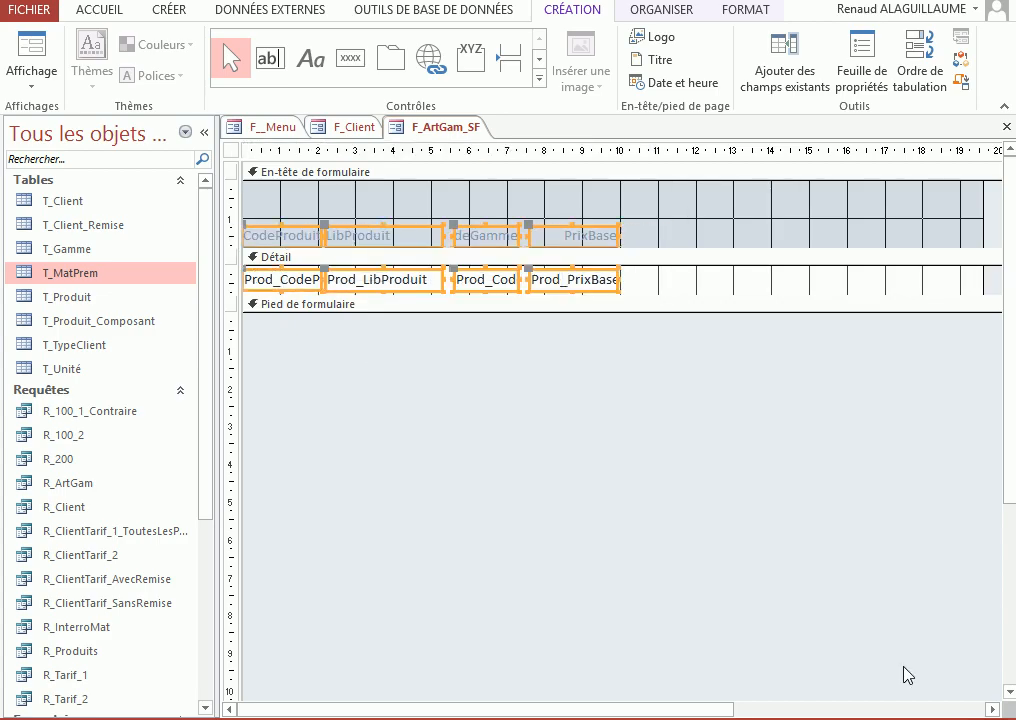
# Reduce the form's width to about 10 cm so it ends at the PrixBase column
pyautogui.click(993, 709)
pyautogui.moveTo(907, 220); pyautogui.dragTo(374, 222)
pyautogui.click(310, 713)
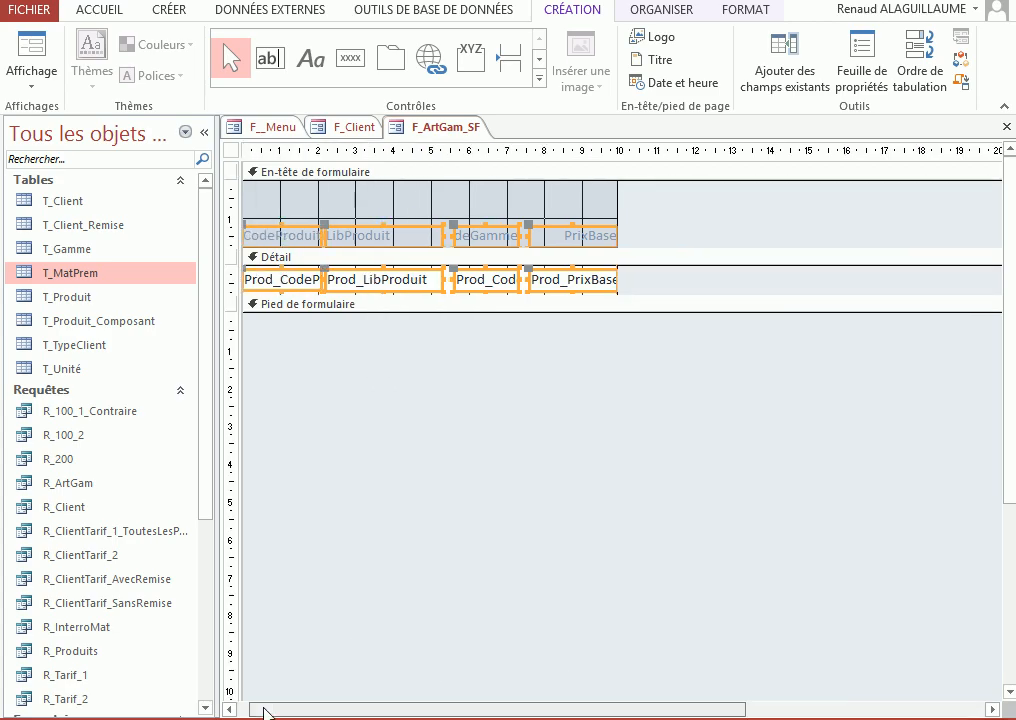
# Move the column labels to the top of the form header, shrink the header to fit them, and close F_ArtGam_SF
pyautogui.click(357, 406)
pyautogui.click(232, 236)
pyautogui.moveTo(251, 236); pyautogui.dragTo(275, 200)
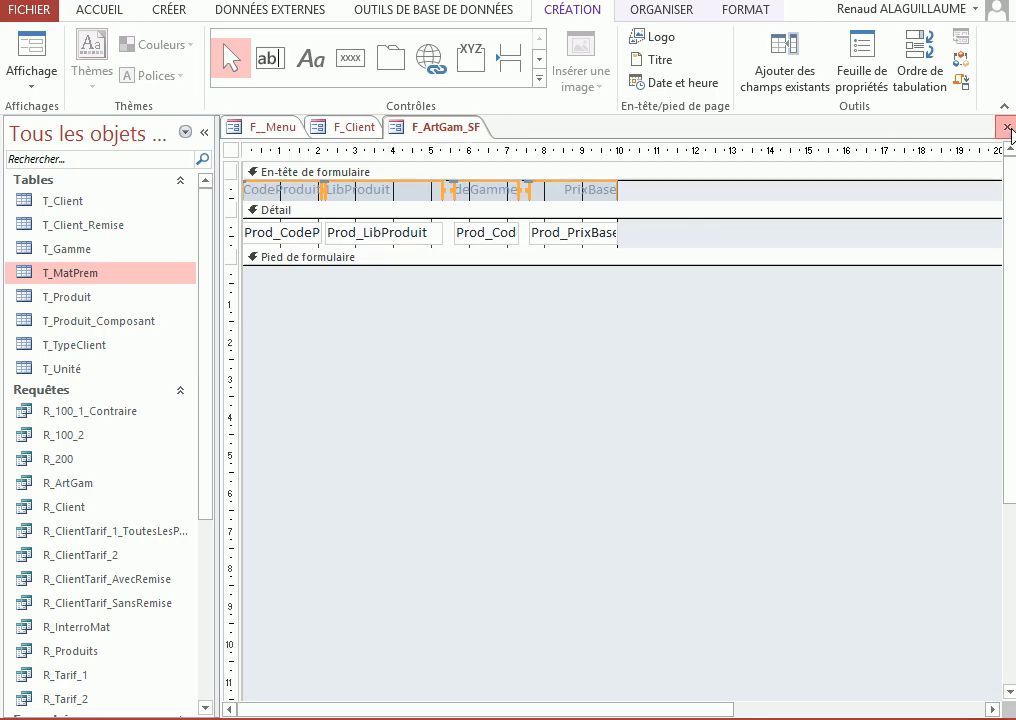
pyautogui.click(1007, 127)
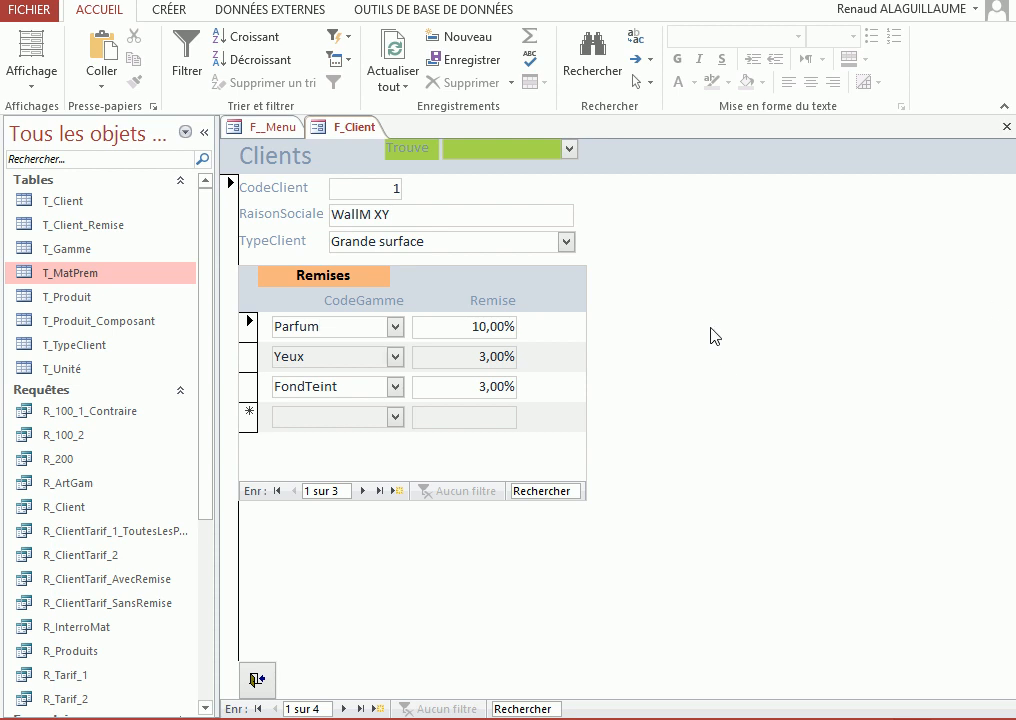
# Insert F_ArtGam_SF as a subform beside the Remises subform in F_Client's design and delete its attached label
pyautogui.rightClick(734, 246)
pyautogui.click(786, 303)
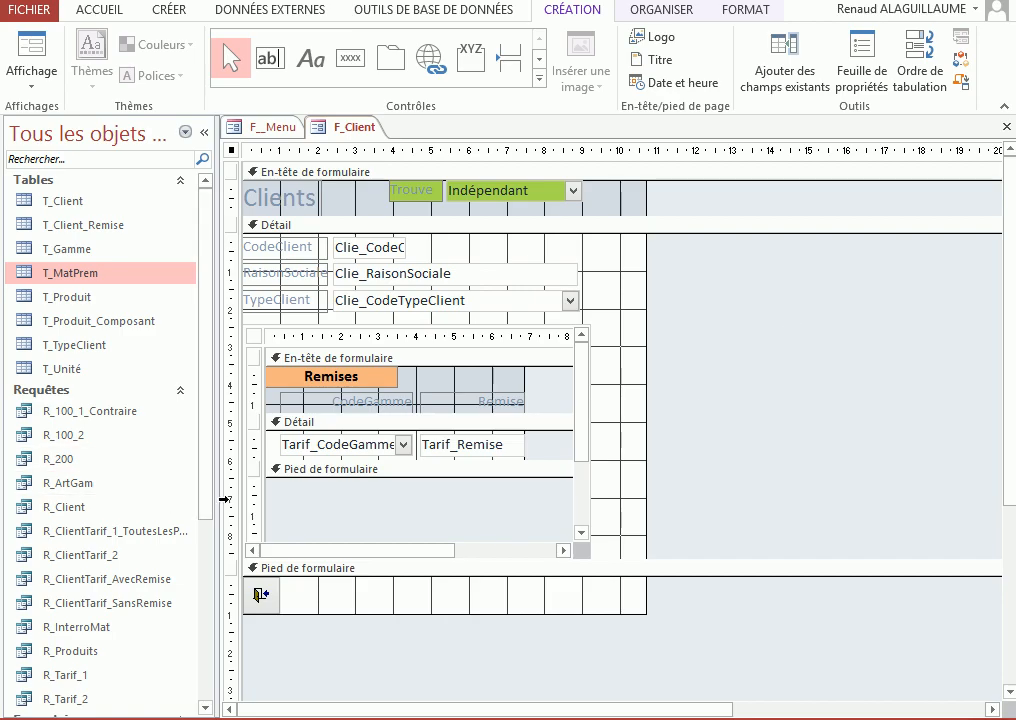
pyautogui.moveTo(205, 505); pyautogui.dragTo(204, 660)
pyautogui.moveTo(59, 517); pyautogui.dragTo(664, 270)
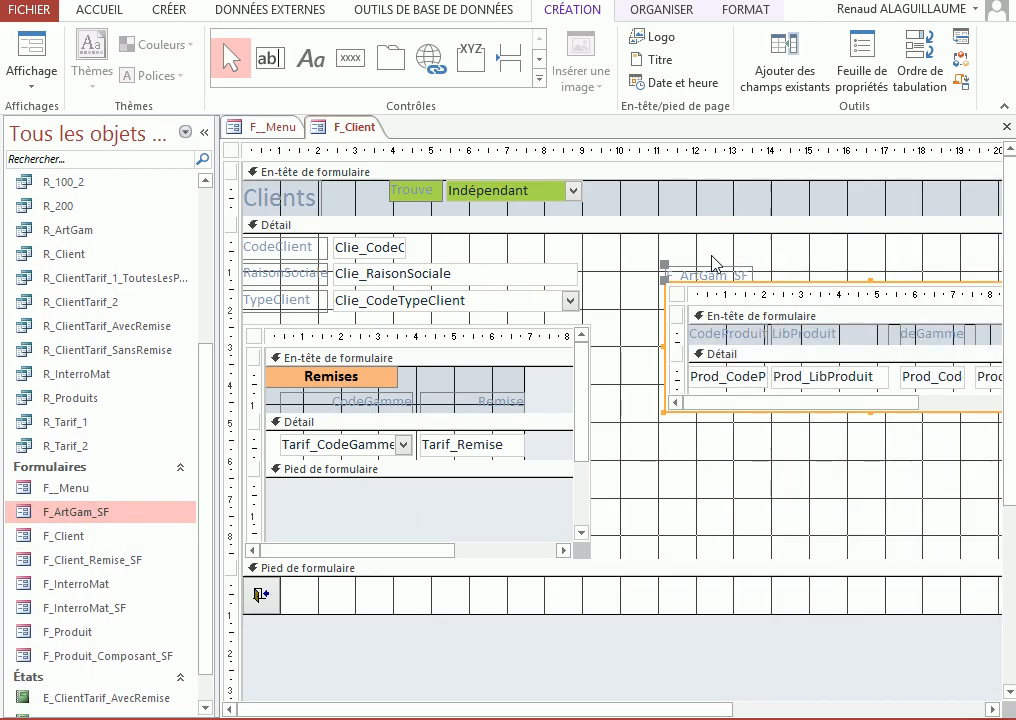
pyautogui.click(707, 272)
pyautogui.press('Delete')
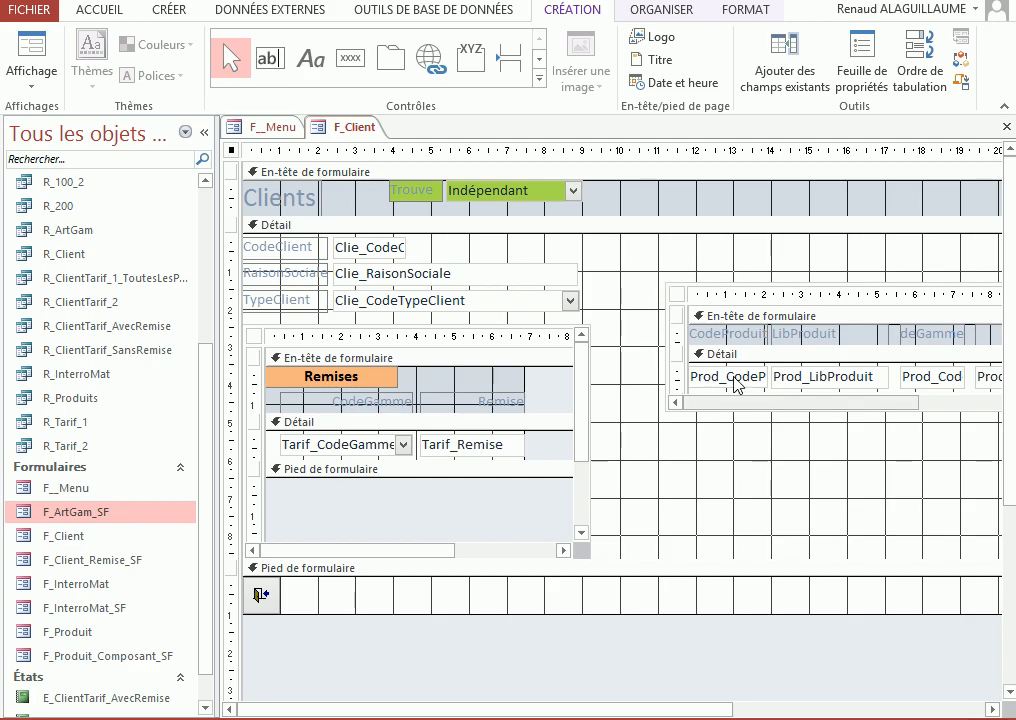
# Move the F_ArtGam_SF subform to about 9.9 cm from the left and 2.3 cm from the top, and extend its height to about 6.4 cm
pyautogui.moveTo(736, 288); pyautogui.dragTo(706, 325)
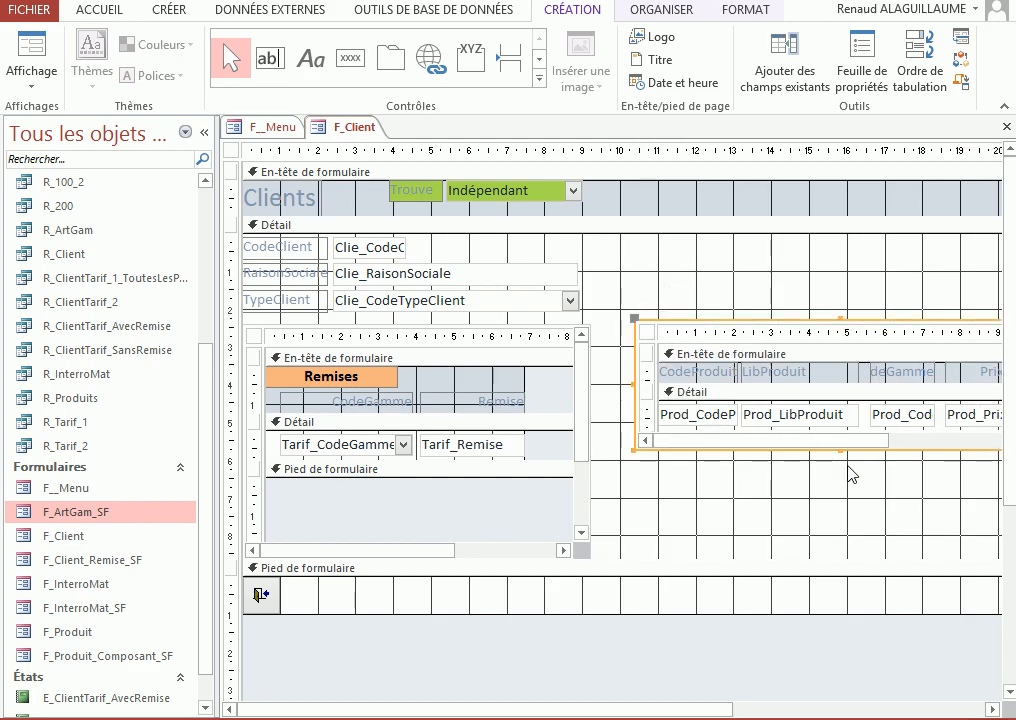
pyautogui.moveTo(843, 451); pyautogui.dragTo(840, 560)
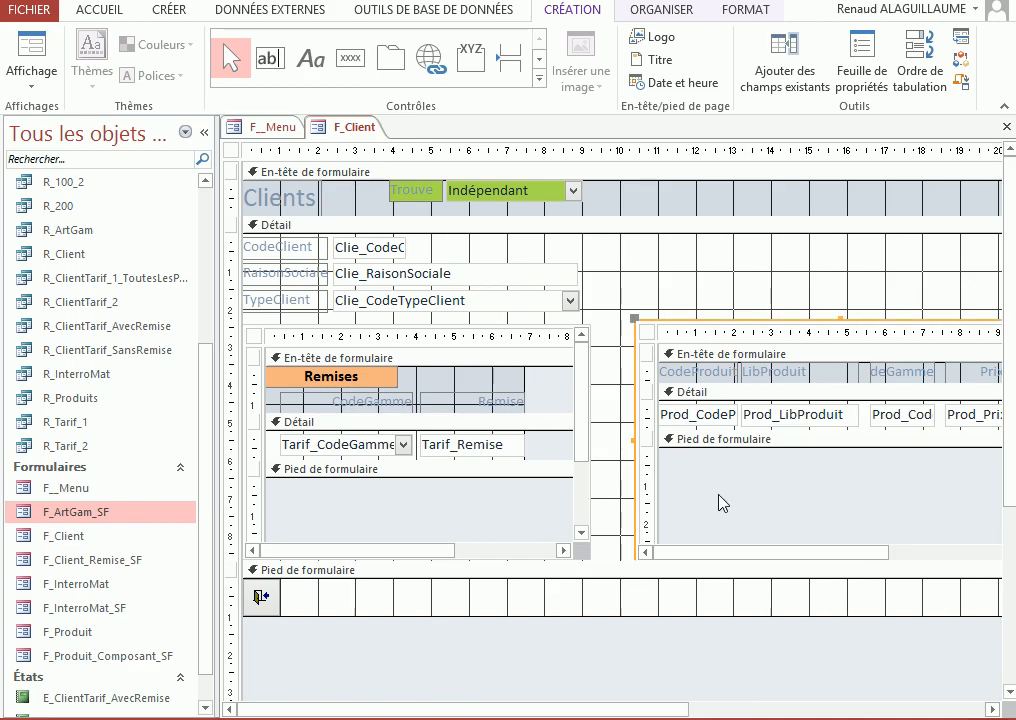
pyautogui.moveTo(643, 320); pyautogui.dragTo(624, 320)
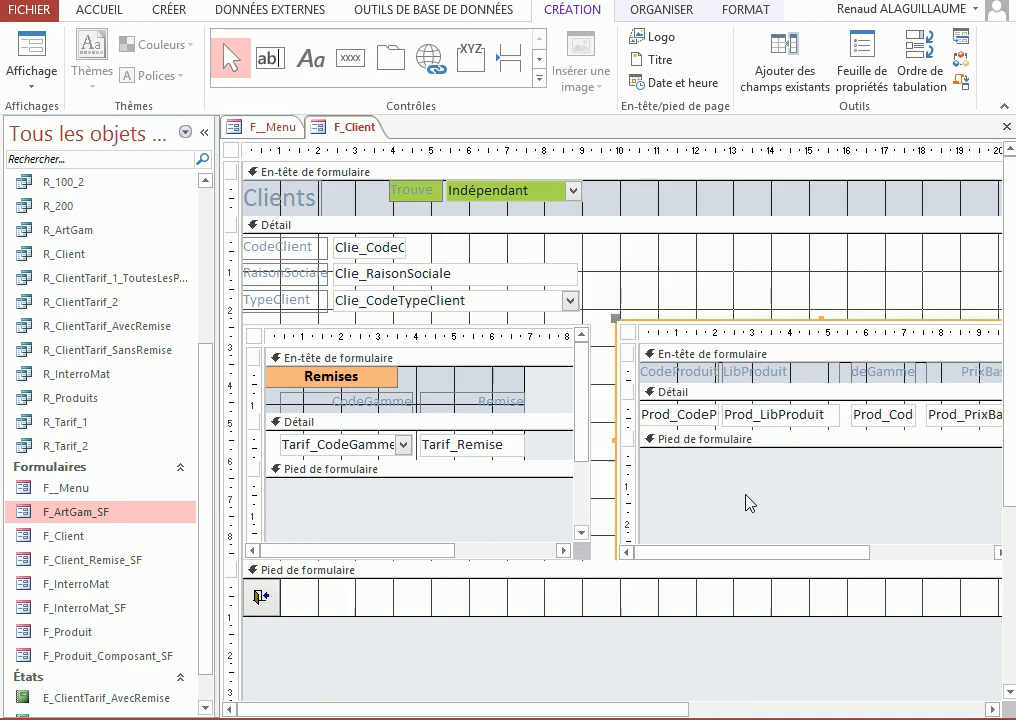
pyautogui.click(709, 279)
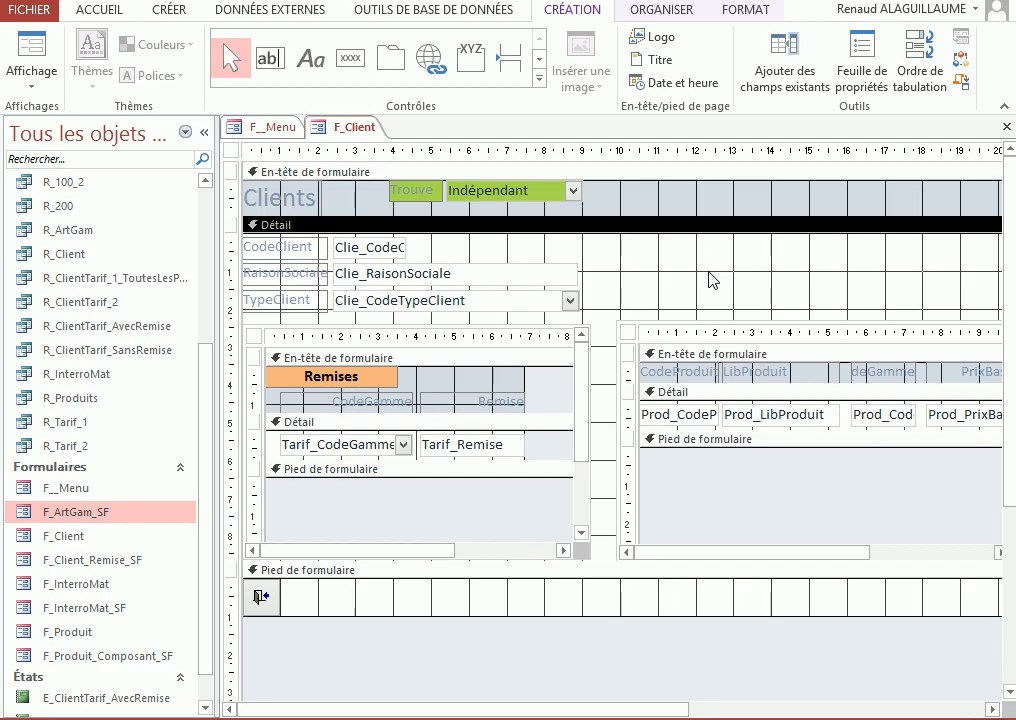
# Display F_Client in form view and select the Yeux, FondTeint and Parfum discount rows to test the product list
pyautogui.click(31, 45)
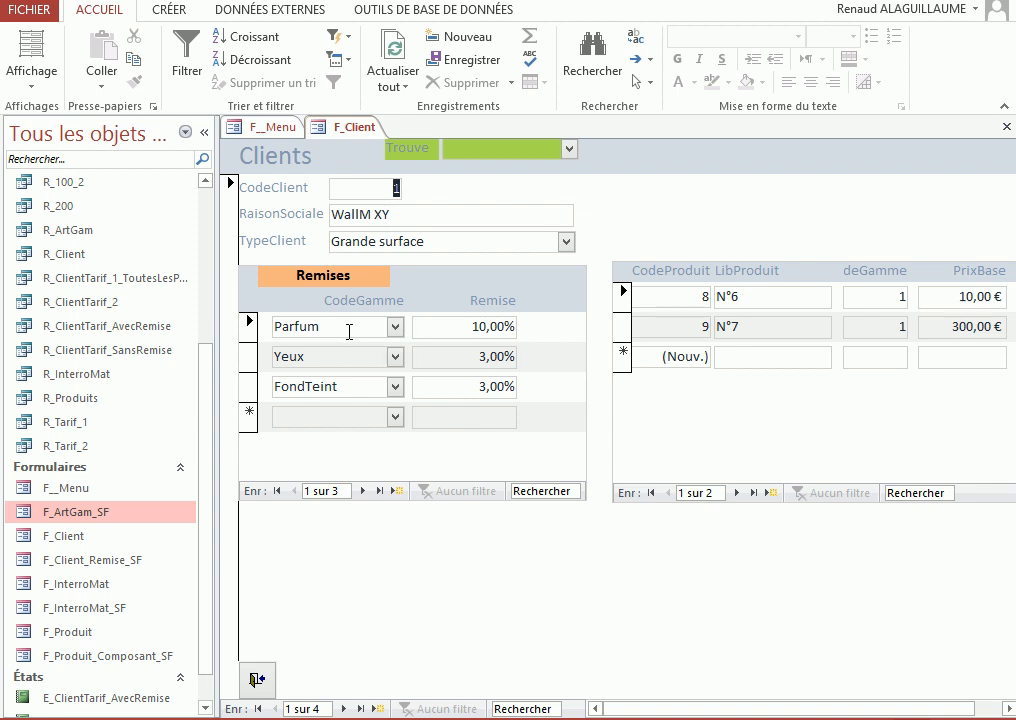
pyautogui.click(321, 357)
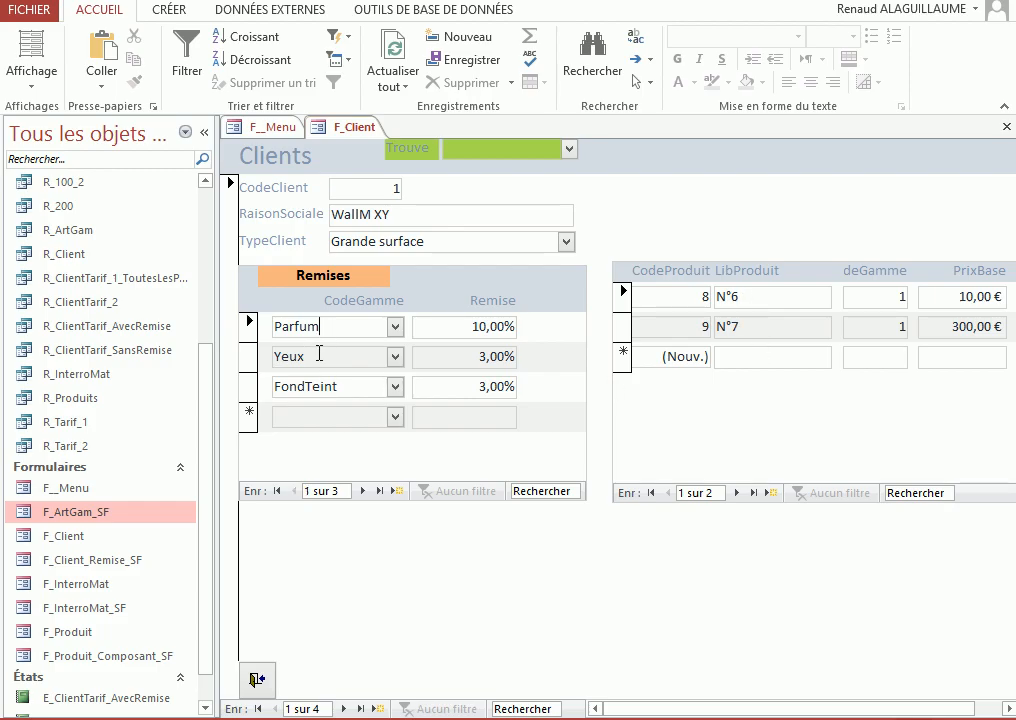
pyautogui.click(316, 386)
pyautogui.click(319, 364)
pyautogui.click(308, 326)
# Return F_Client to design view and check the F_ArtGam_SF subform control's name in its properties
pyautogui.rightClick(738, 206)
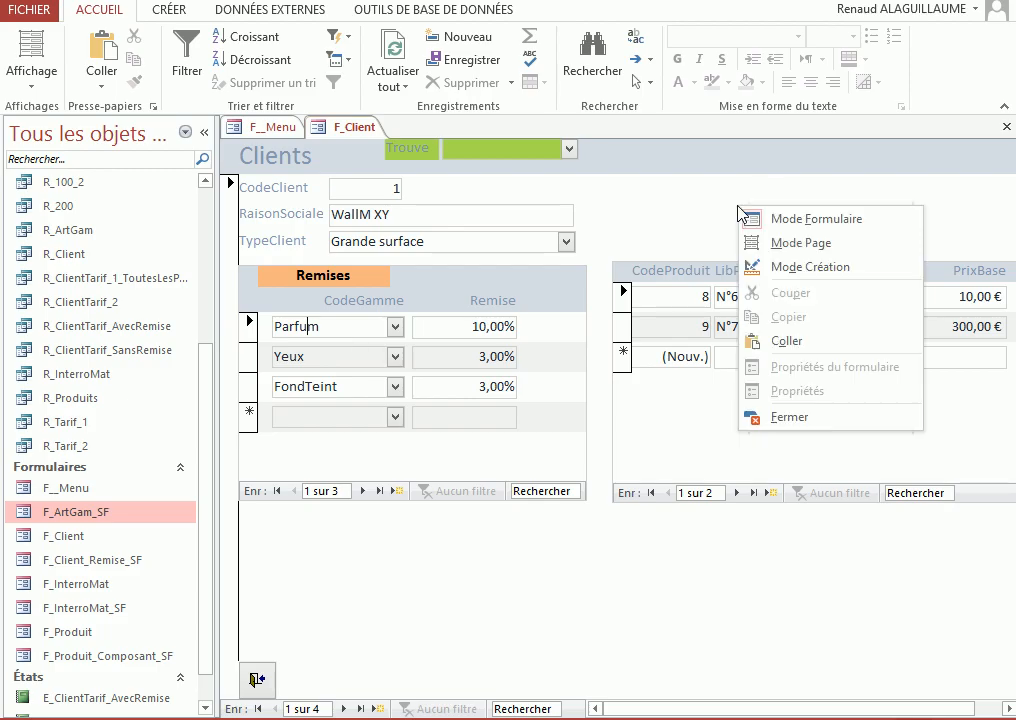
pyautogui.click(760, 243)
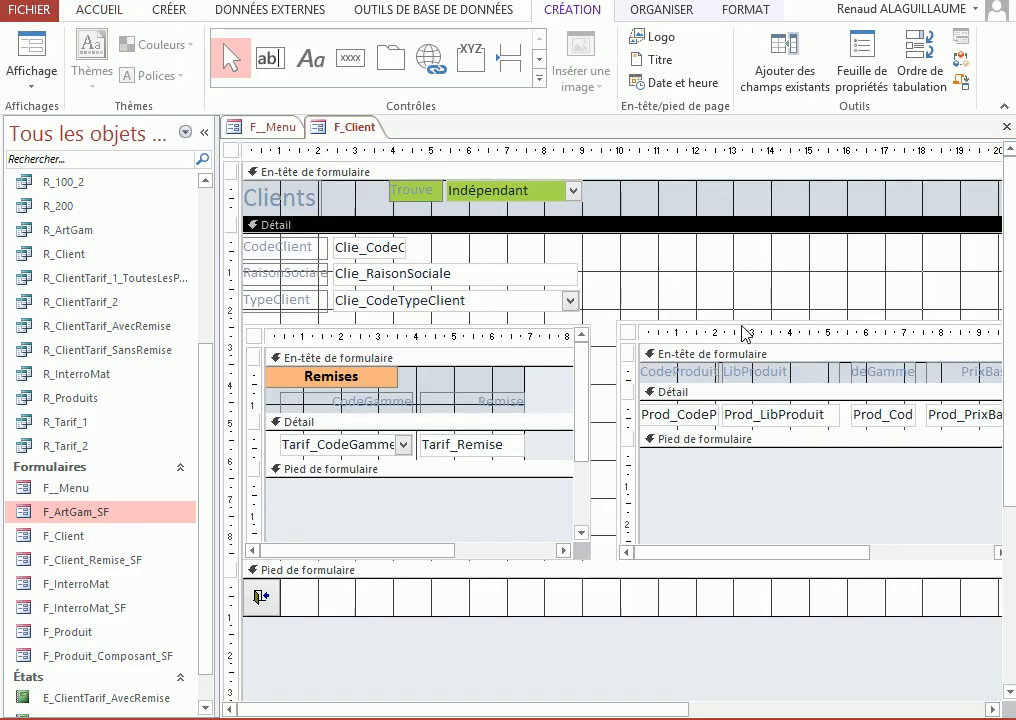
pyautogui.click(745, 333)
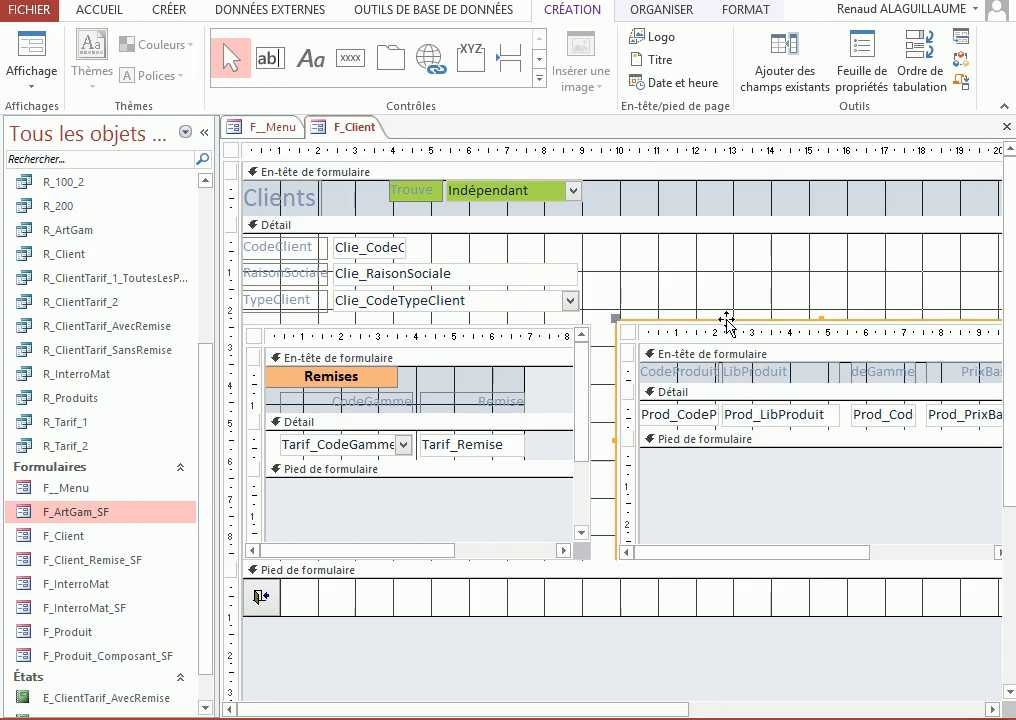
pyautogui.doubleClick(727, 320)
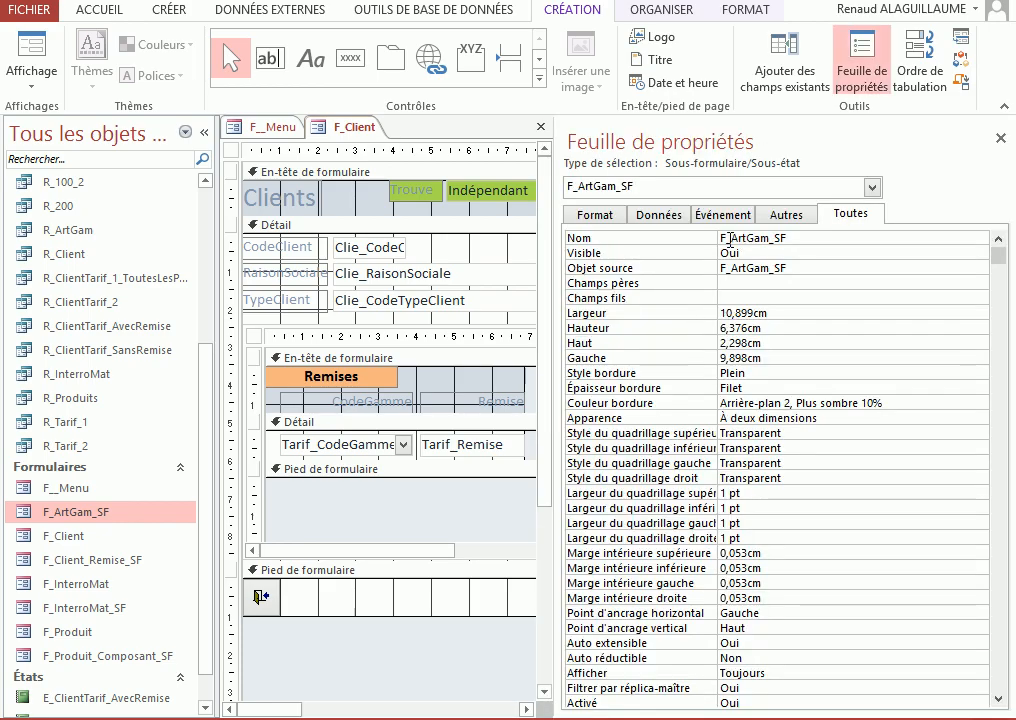
pyautogui.click(657, 236)
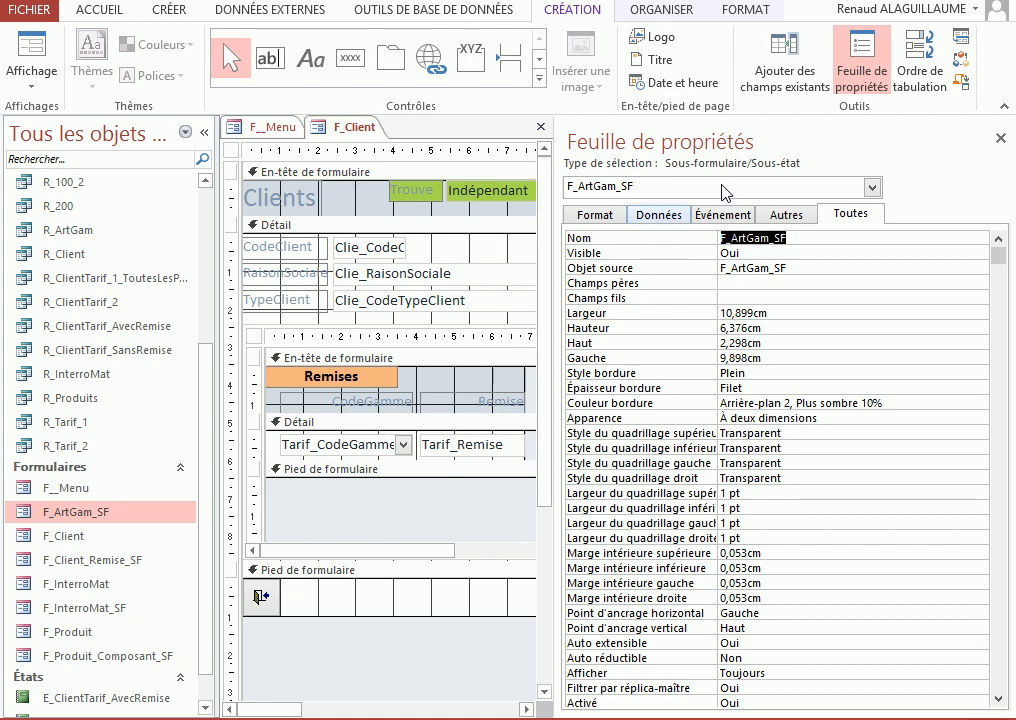
pyautogui.moveTo(557, 403); pyautogui.dragTo(752, 403)
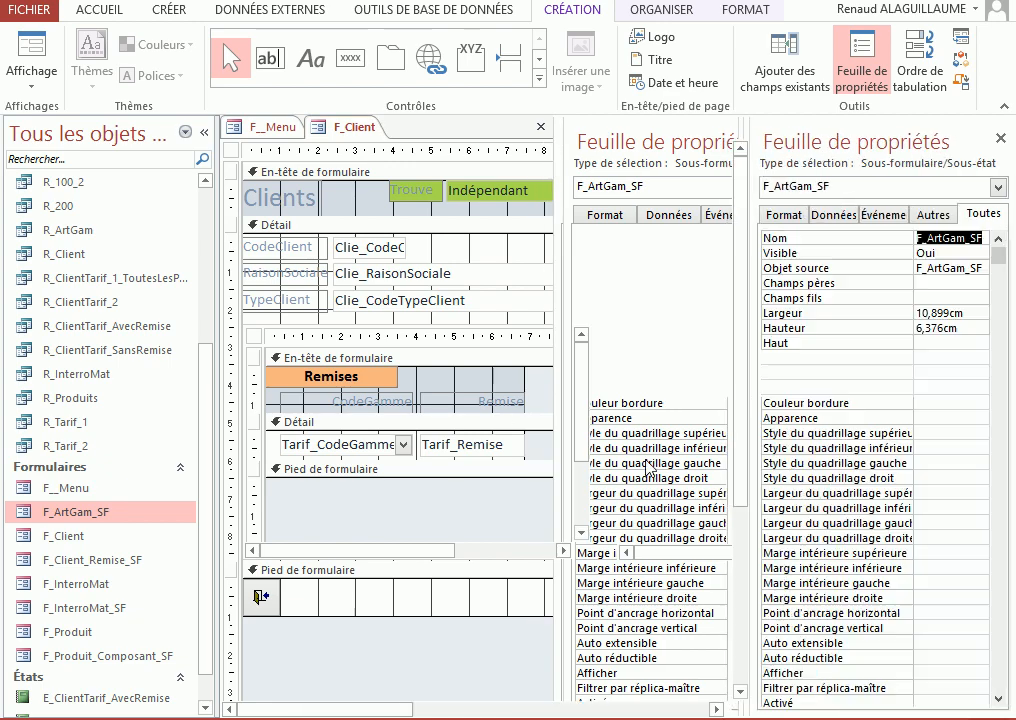
# Create a code procedure for the Sur activation event of the form inside the Remises subform control
pyautogui.click(413, 388)
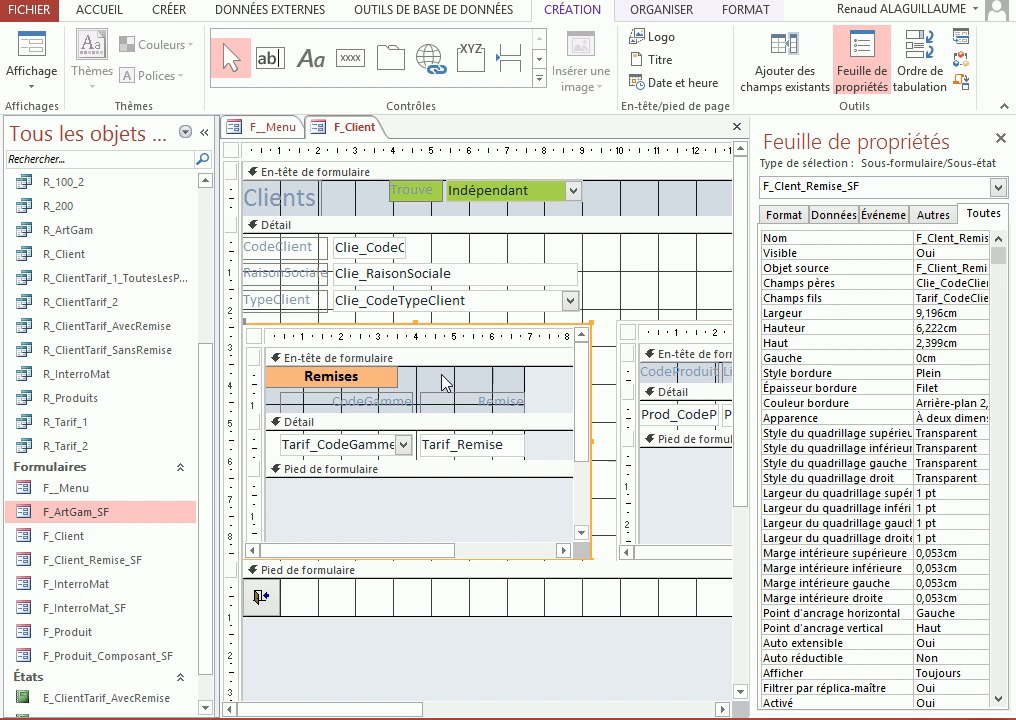
pyautogui.click(420, 390)
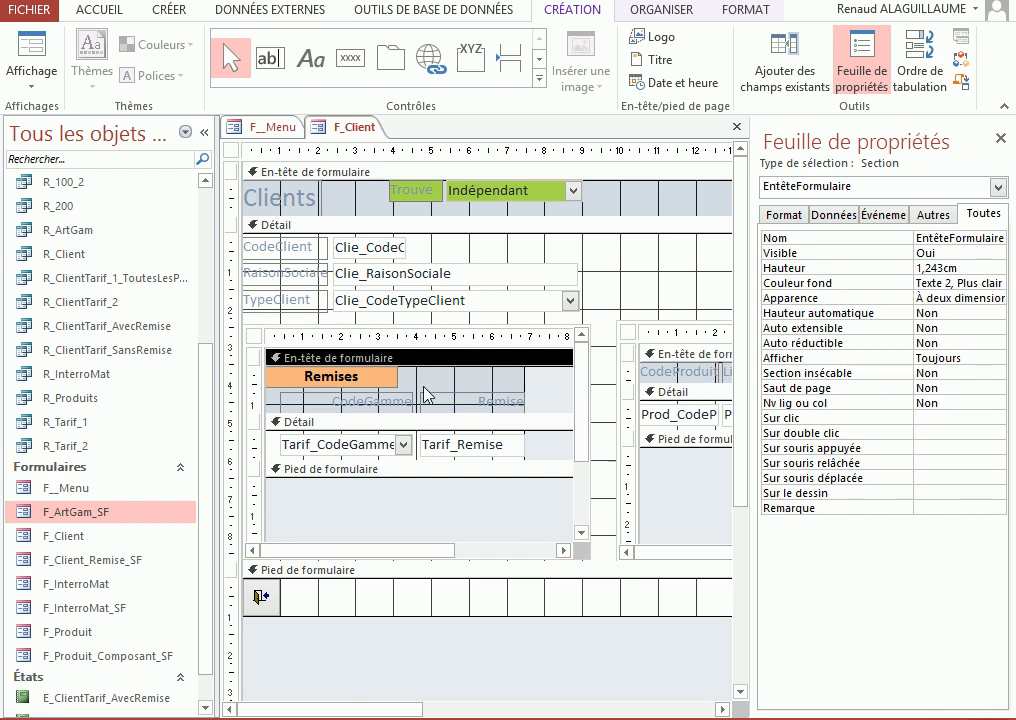
pyautogui.click(256, 338)
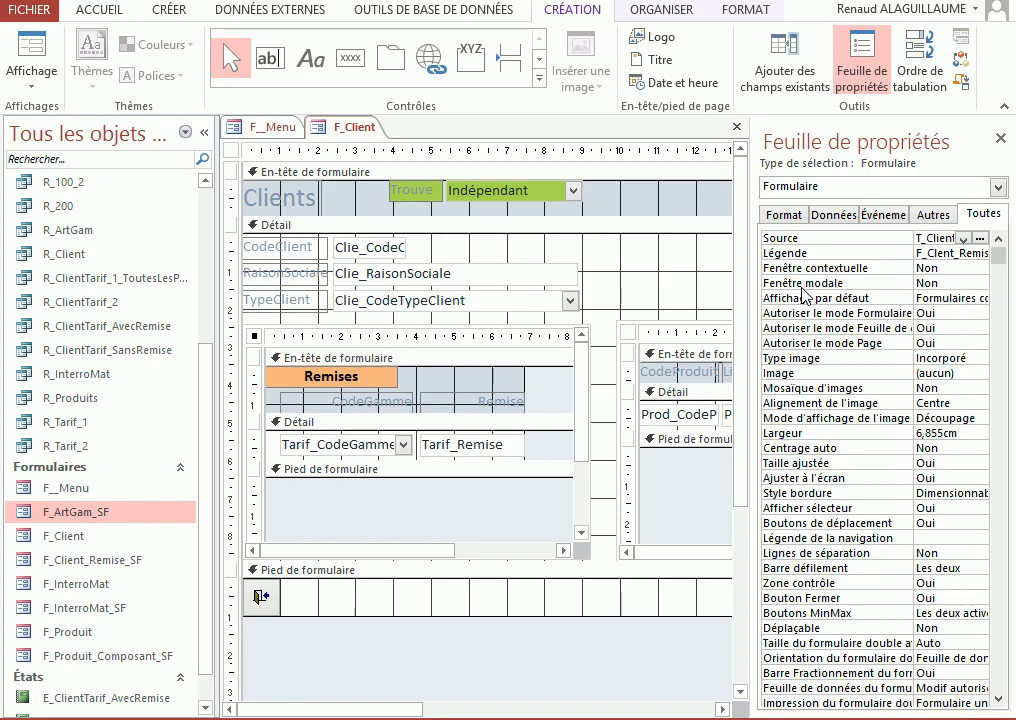
pyautogui.moveTo(751, 295); pyautogui.dragTo(600, 296)
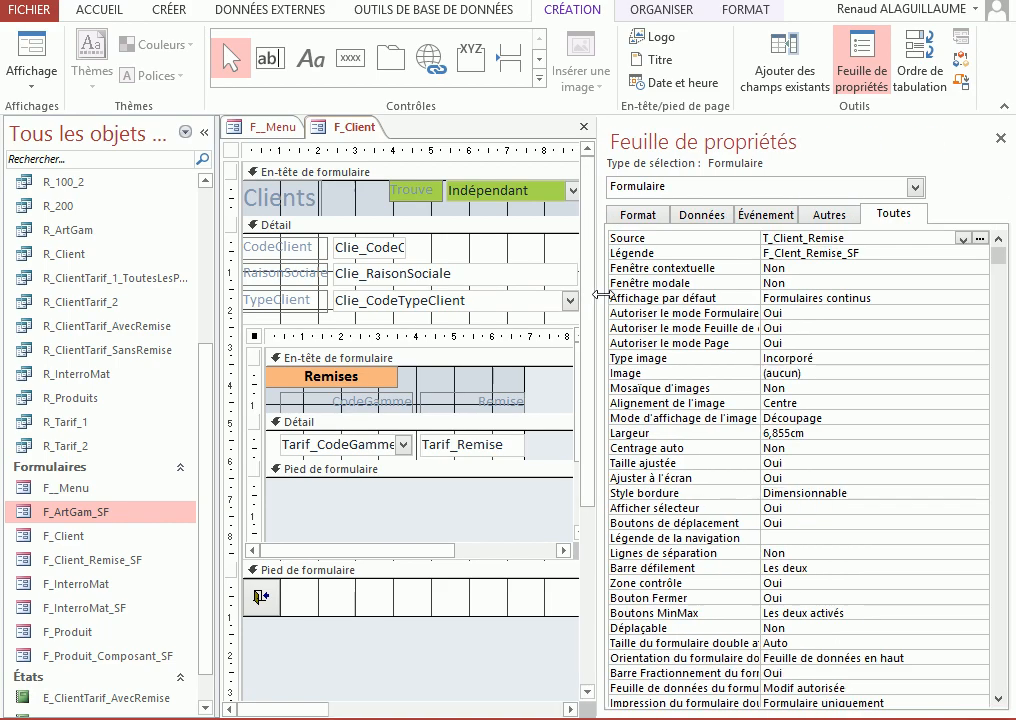
pyautogui.click(749, 216)
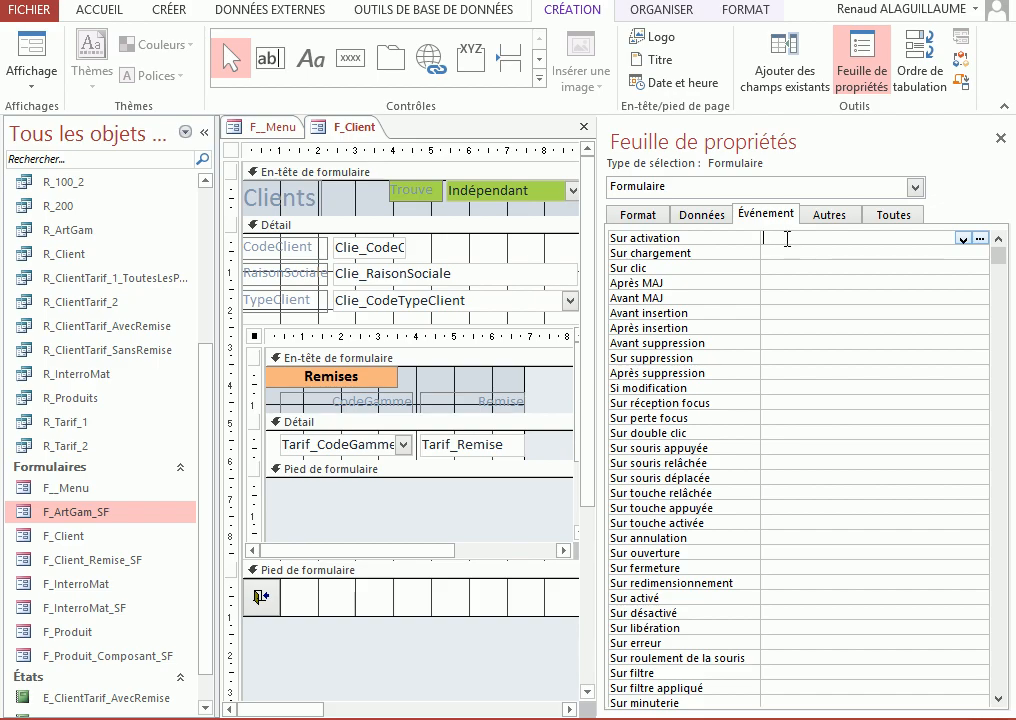
pyautogui.click(981, 239)
pyautogui.click(475, 200)
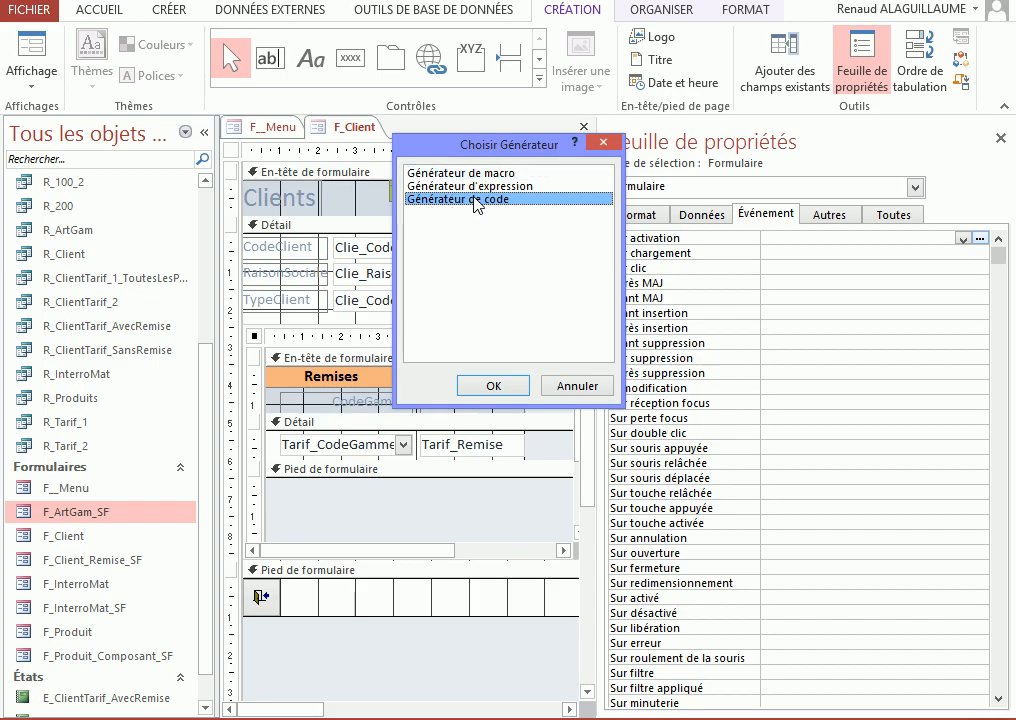
pyautogui.click(500, 396)
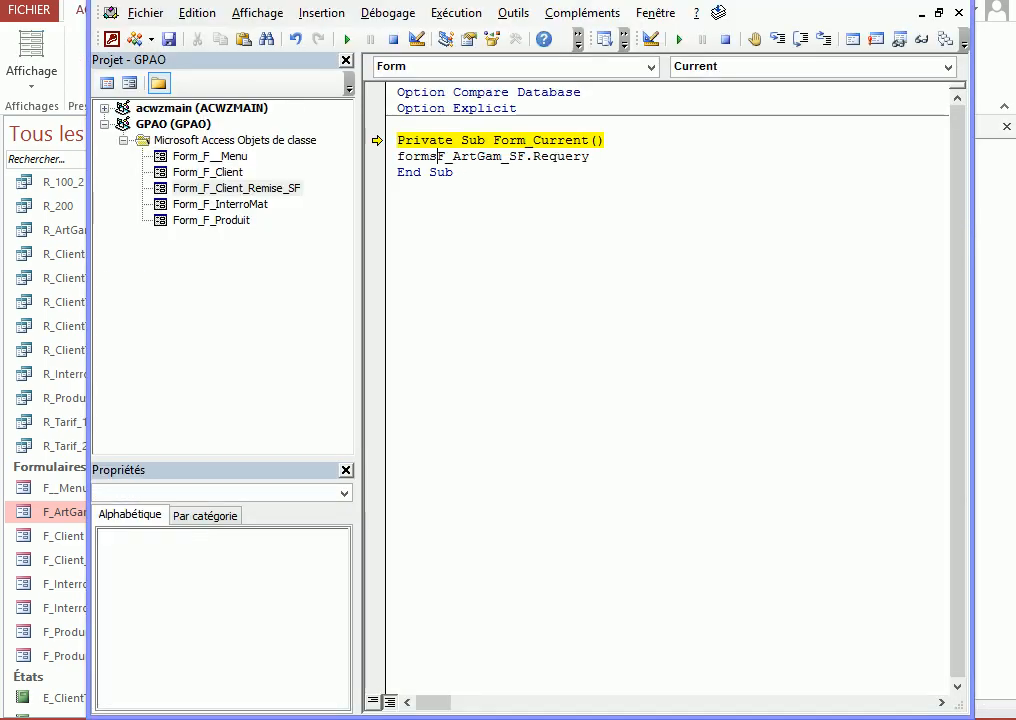
# Qualify the statement in Form_Current as Forms!F_Client!F_ArtGam_SF.Requery, reset the interrupted execution, and return to the database window
pyautogui.write('!')
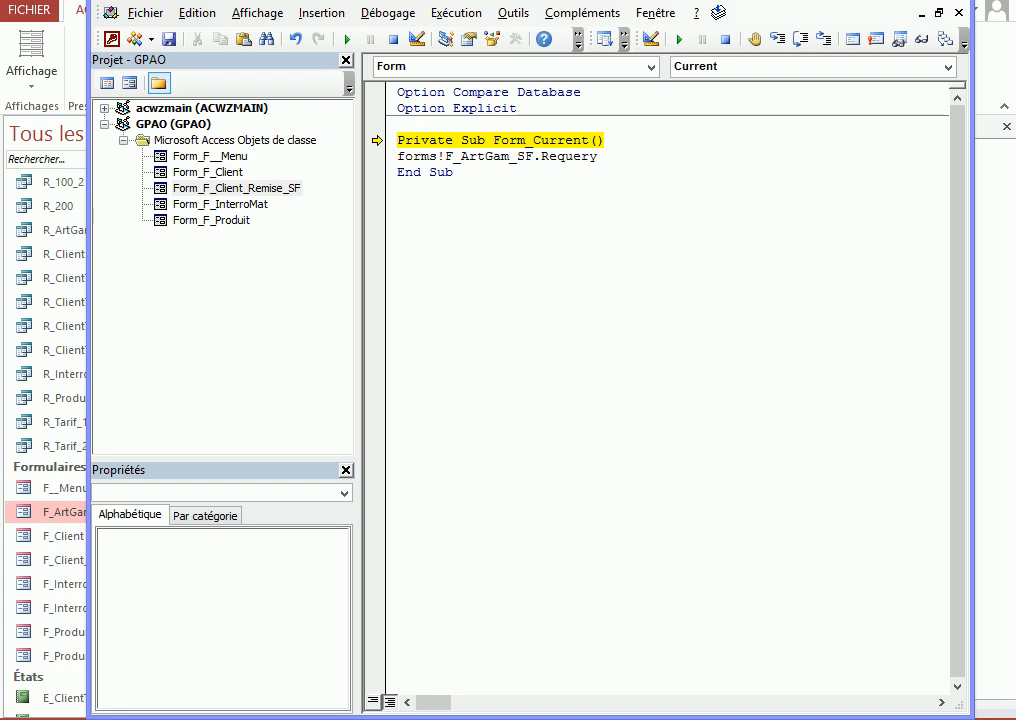
pyautogui.write('F_Client')
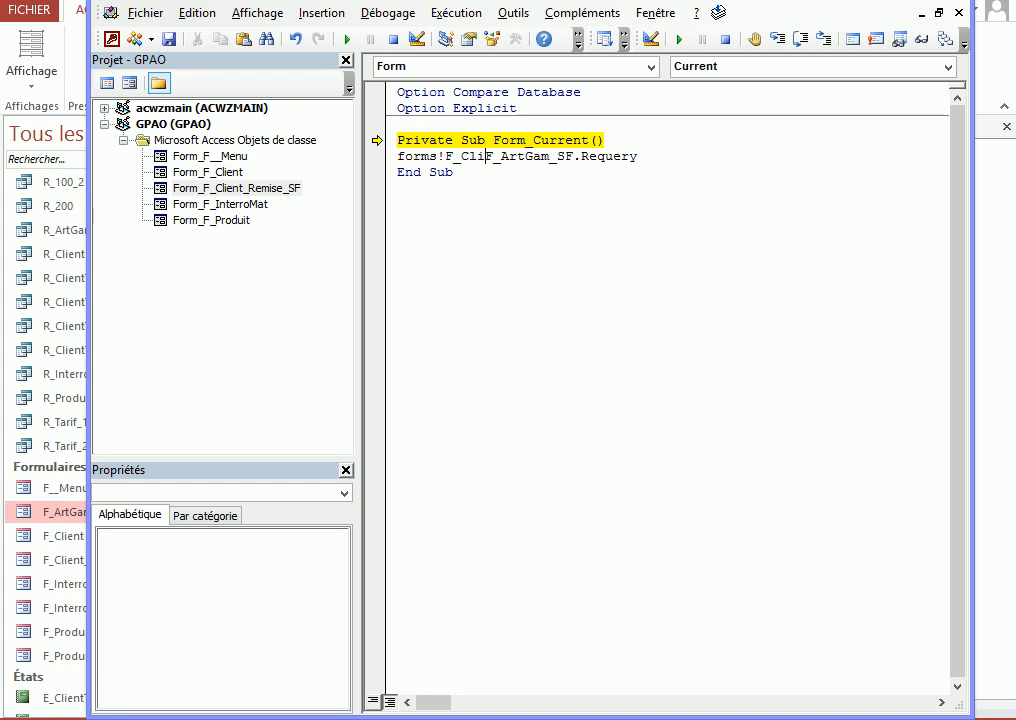
pyautogui.write('!')
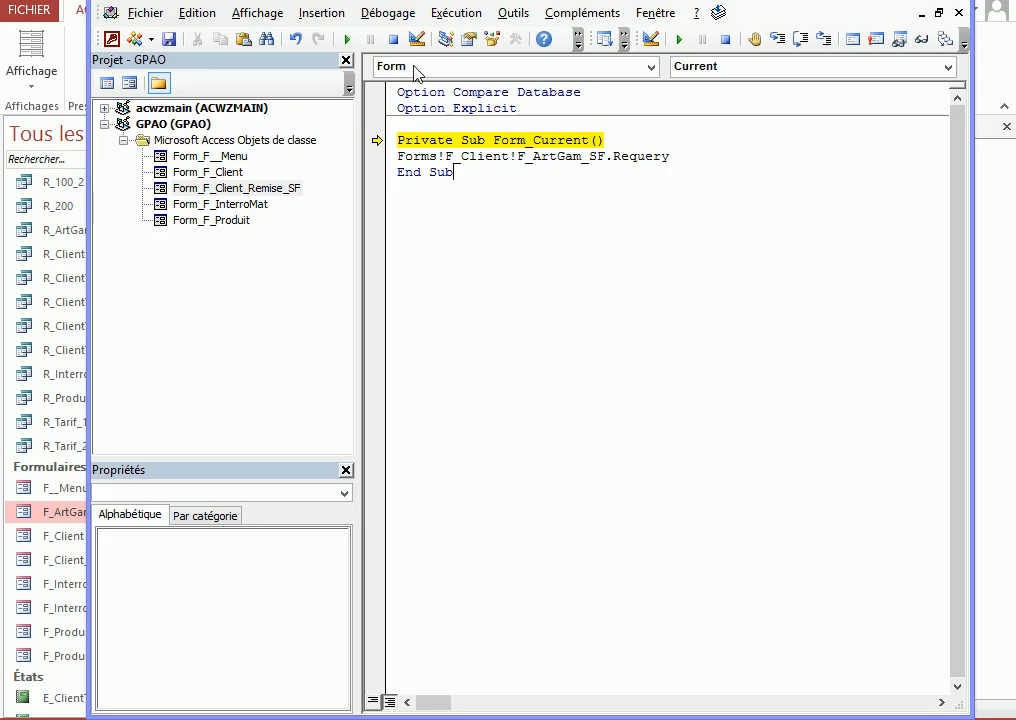
pyautogui.click(394, 40)
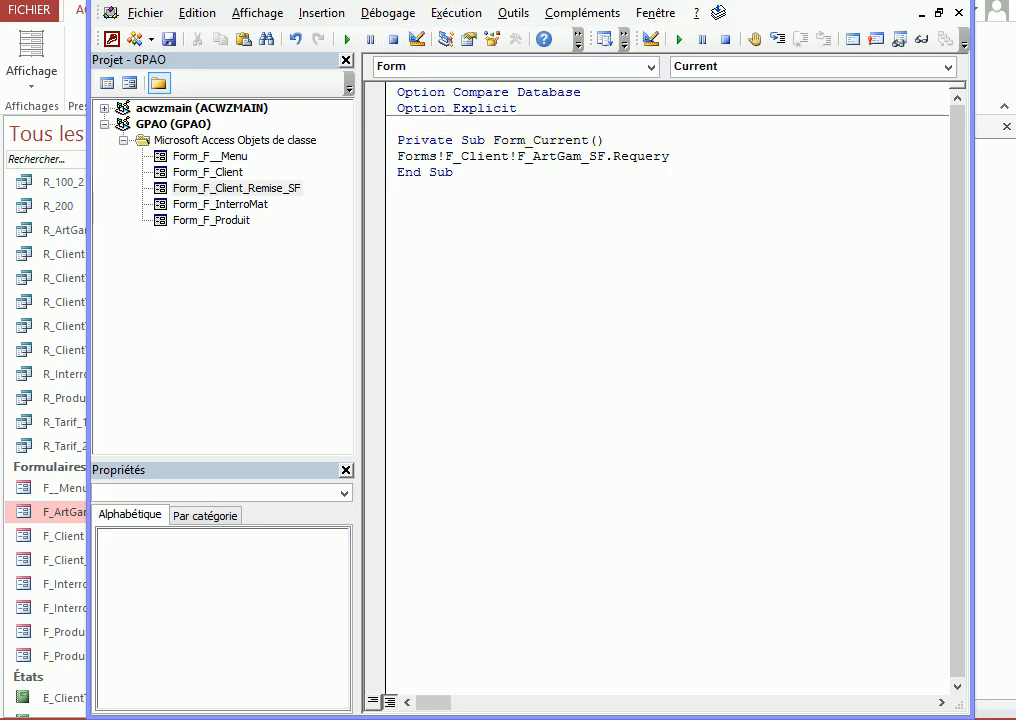
pyautogui.hotkey('alt', 'F11')
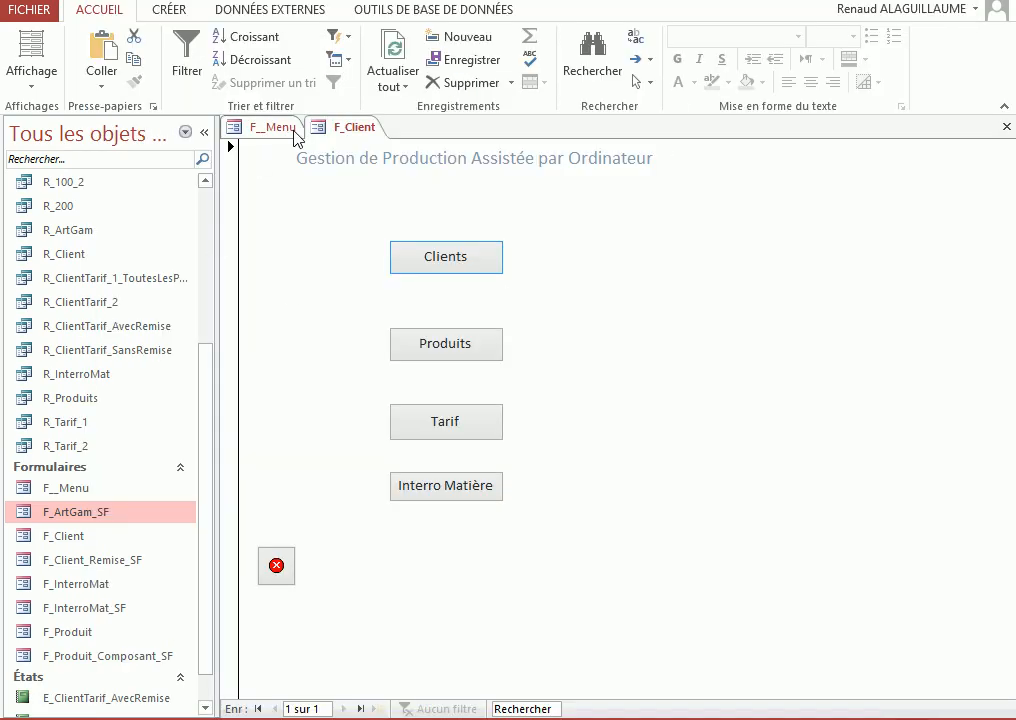
# Test the product list in F_Client by selecting client 1's FondTeint, Yeux and Parfum discount rows in turn
pyautogui.click(268, 128)
pyautogui.click(345, 128)
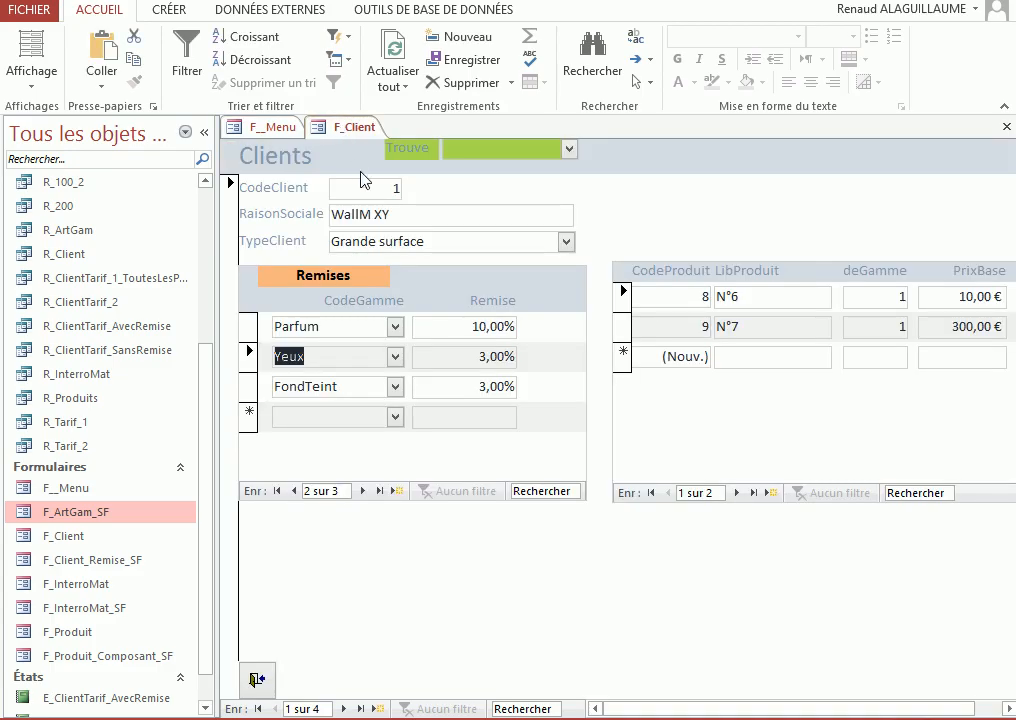
pyautogui.click(308, 389)
pyautogui.click(302, 362)
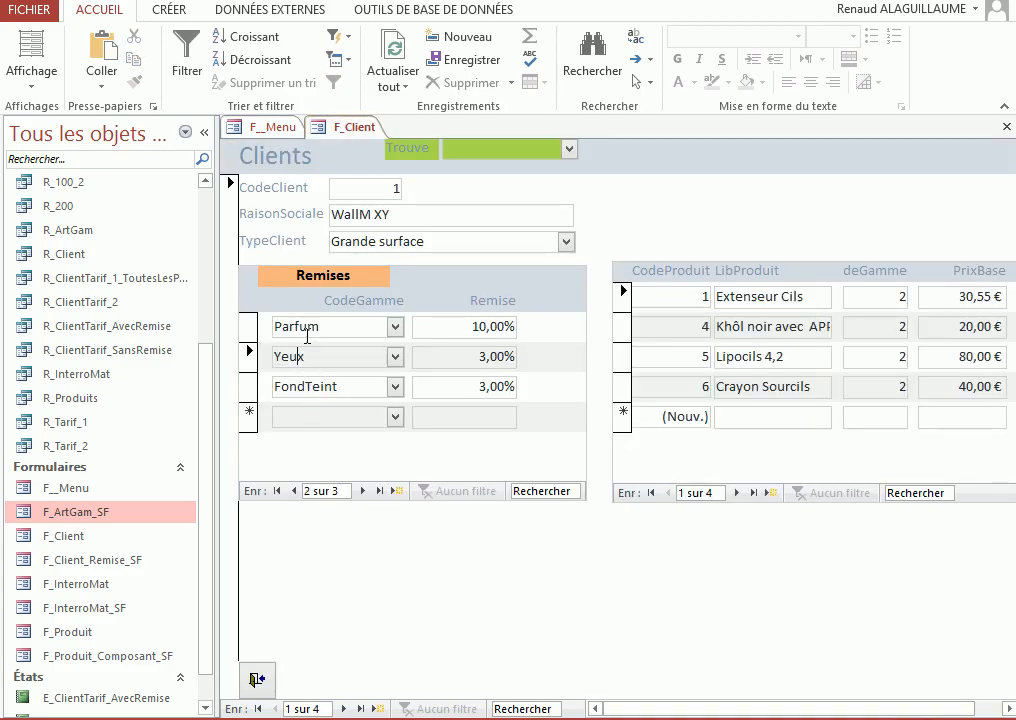
pyautogui.click(307, 327)
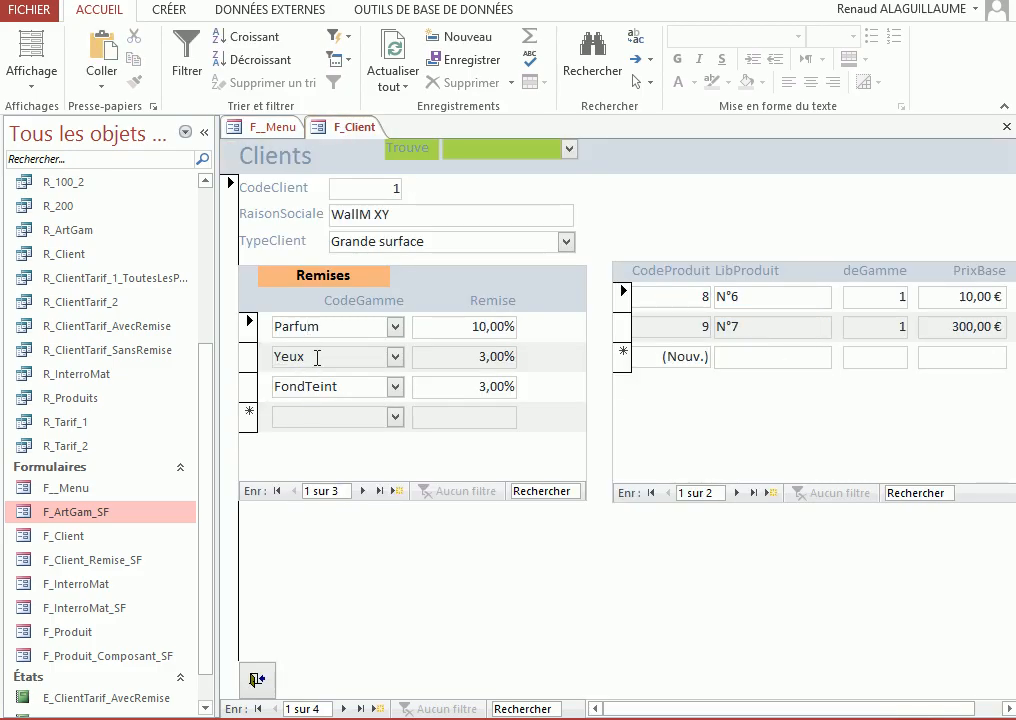
pyautogui.click(317, 358)
pyautogui.click(320, 390)
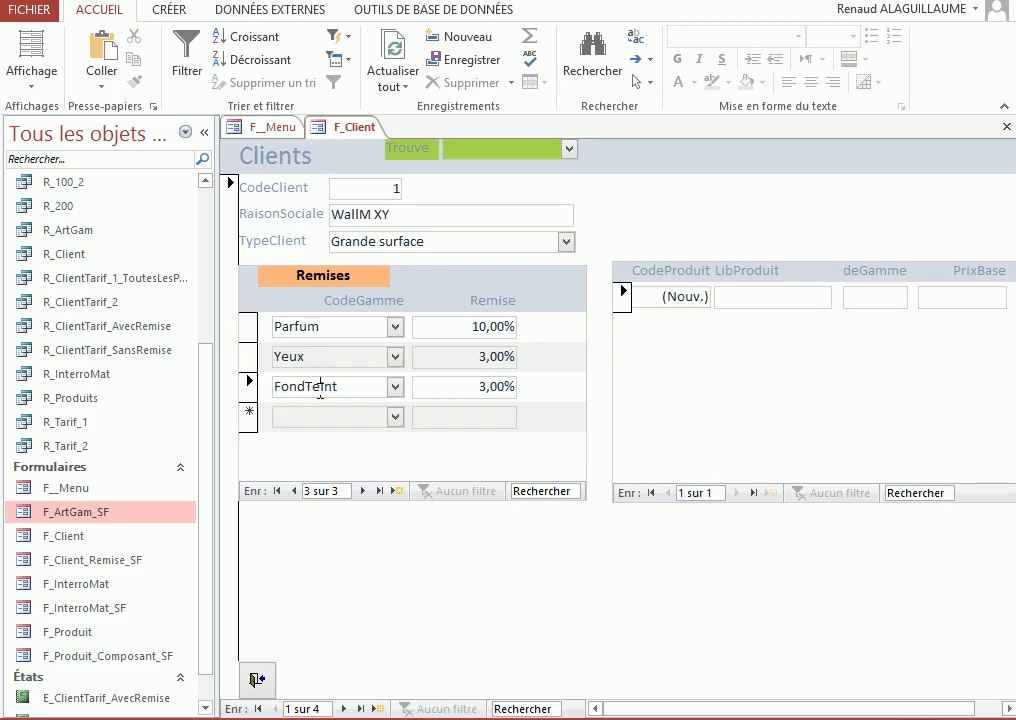
# Go to client 2 and select the Yeux, Ongle and Parfum discount rows to test the product list
pyautogui.click(342, 709)
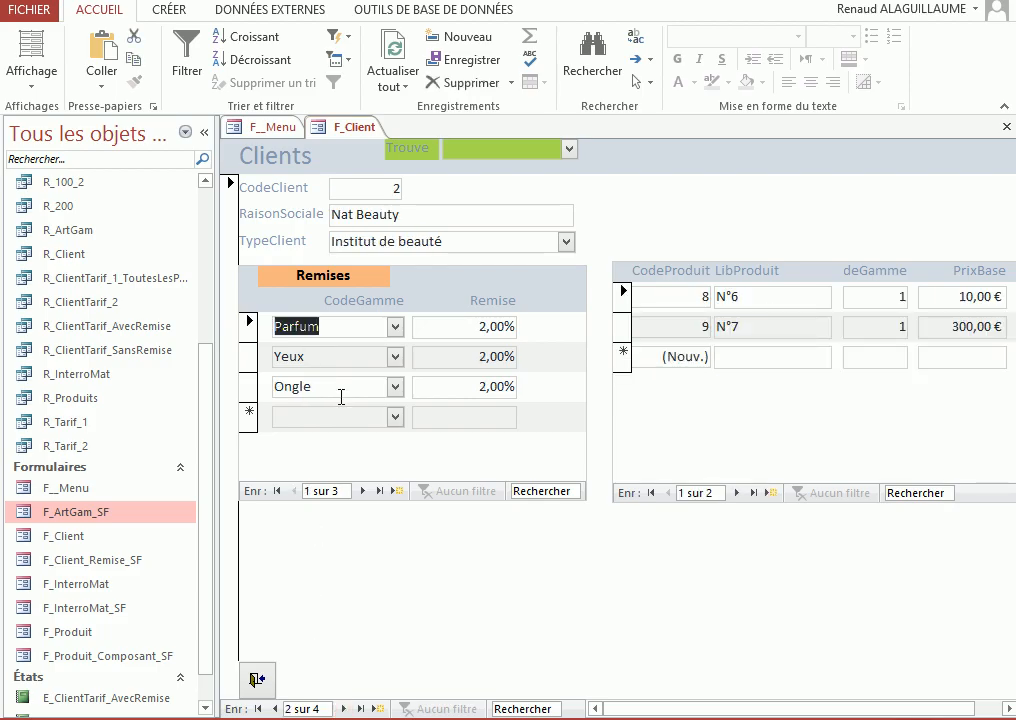
pyautogui.click(317, 358)
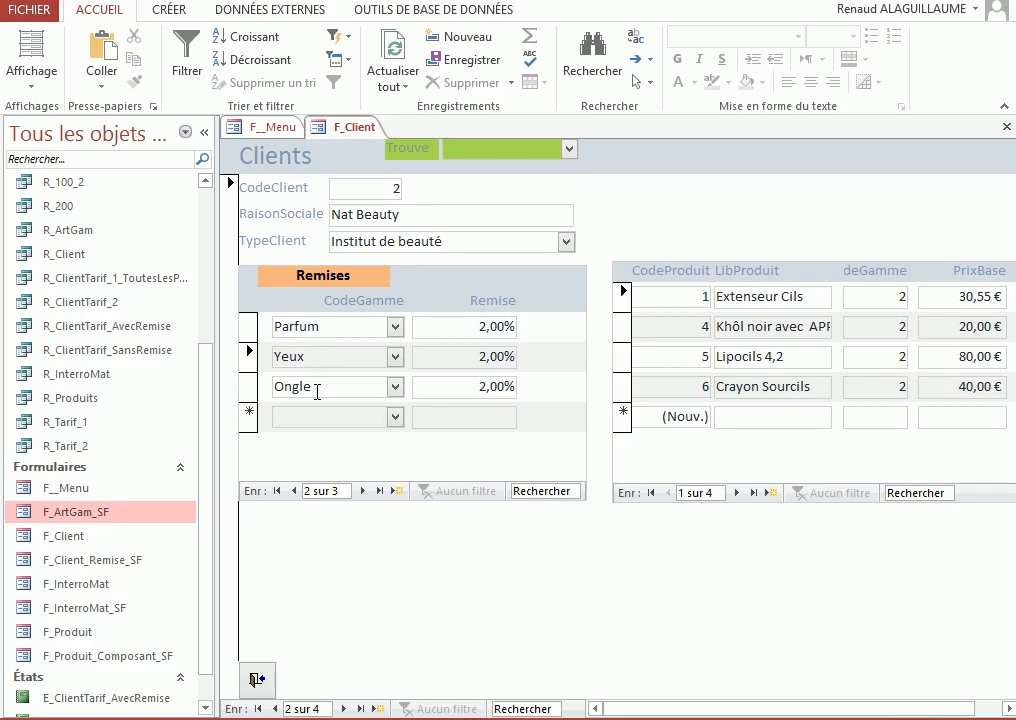
pyautogui.click(317, 390)
pyautogui.click(320, 354)
pyautogui.click(331, 325)
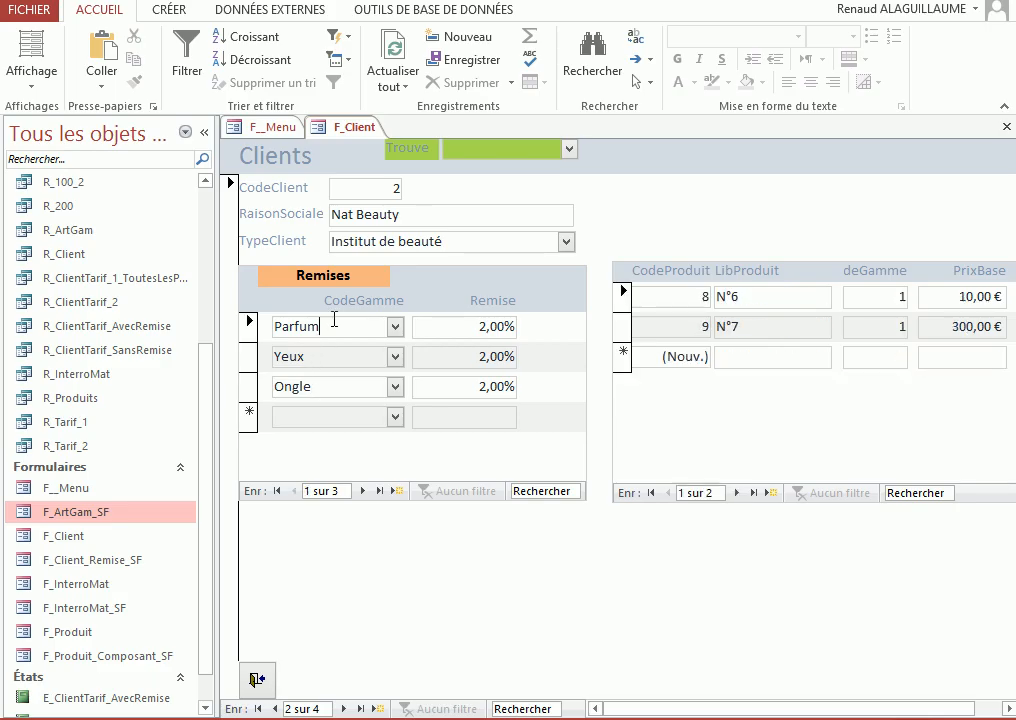
# Review the Form_Current code, highlighting the Forms!F_Client!F_ArtGam_SF reference in the requery line
pyautogui.hotkey('alt', 'F11')
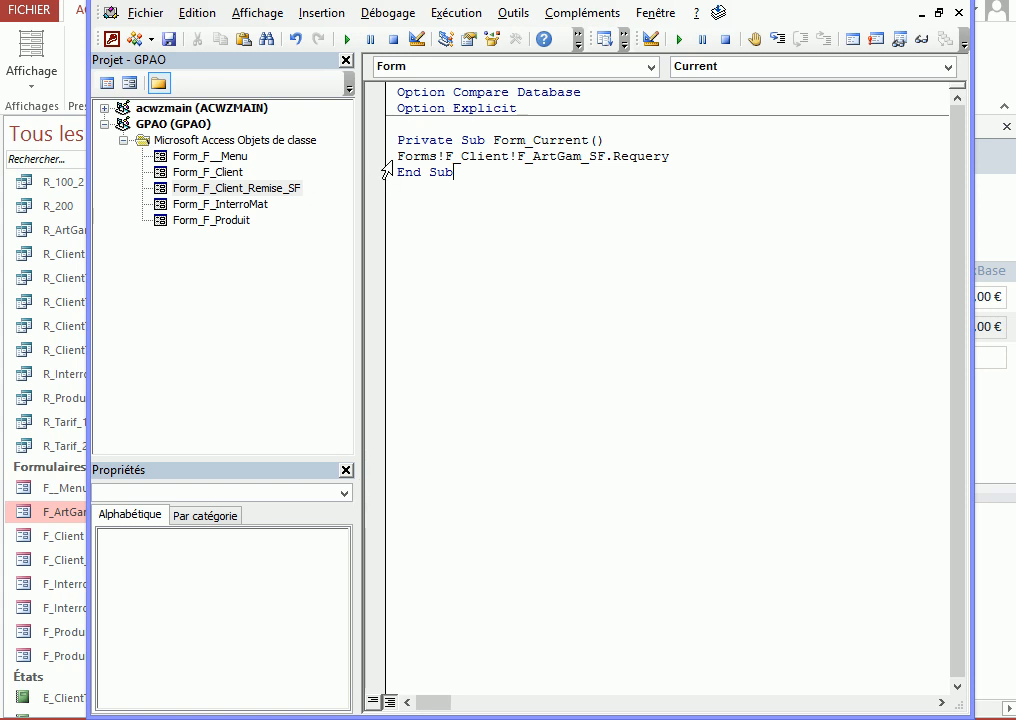
pyautogui.moveTo(398, 157); pyautogui.dragTo(607, 157)
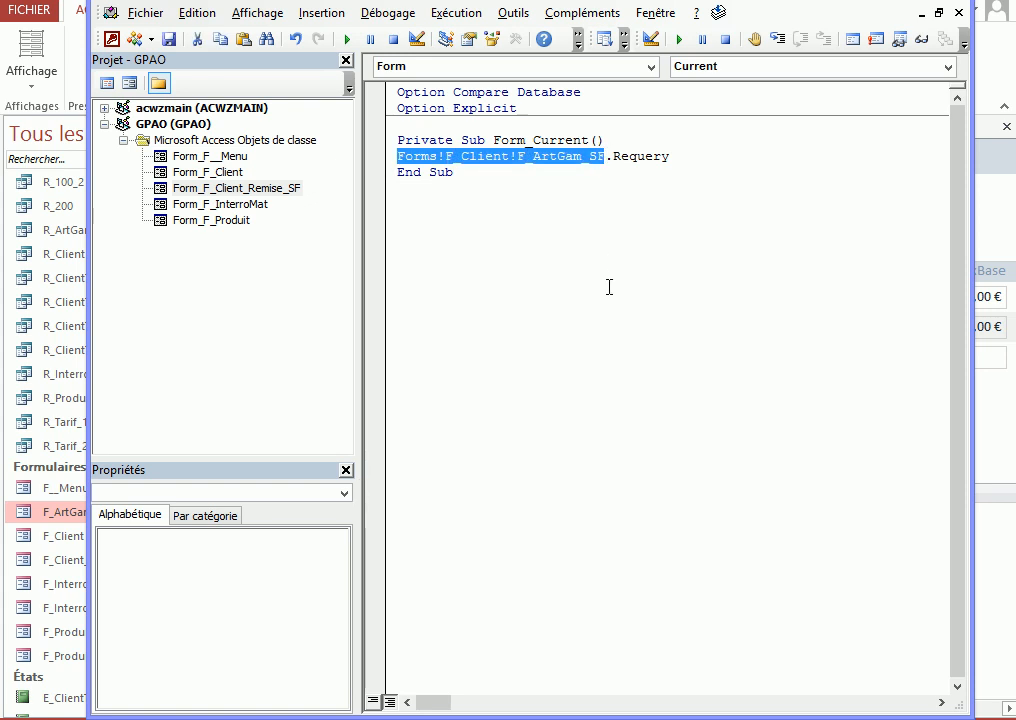